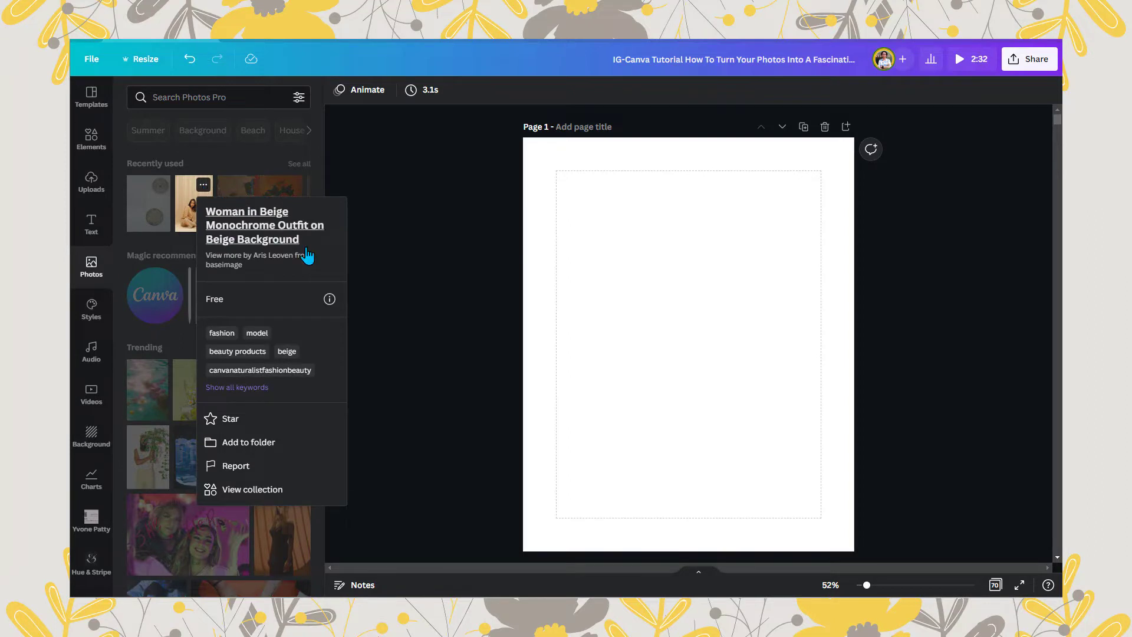
Browse the collection of the beige monochrome outfit photo and add its last photo, the woman sitting on the floor, to the page.
{"action": "left_click", "coordinate": [244, 491]}
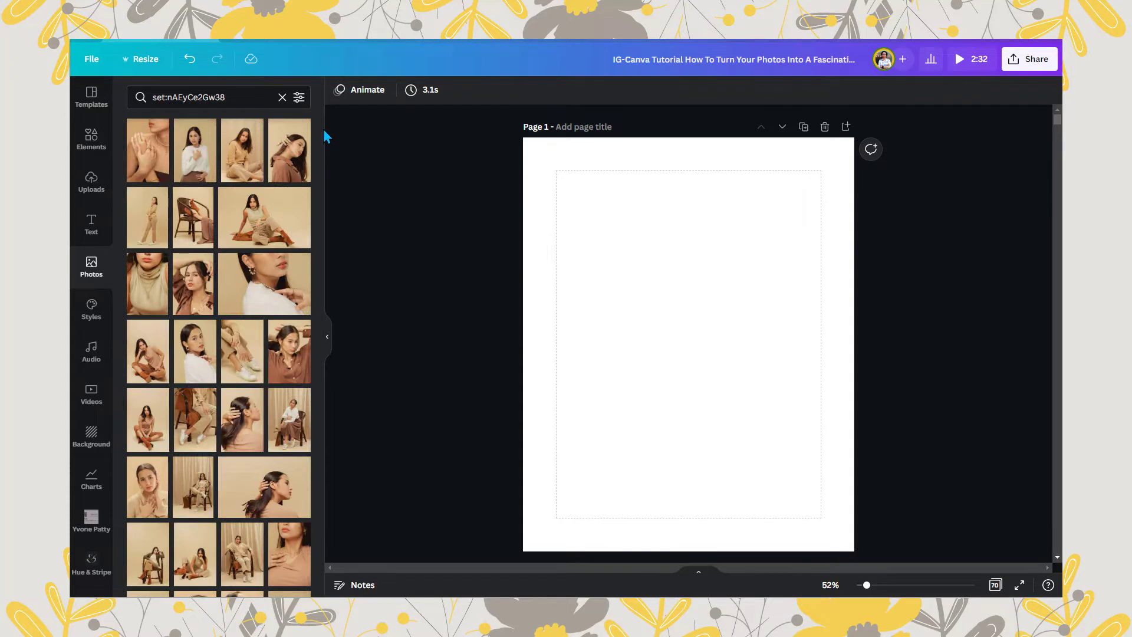
{"action": "left_click_drag", "start_coordinate": [320, 125], "coordinate": [324, 414]}
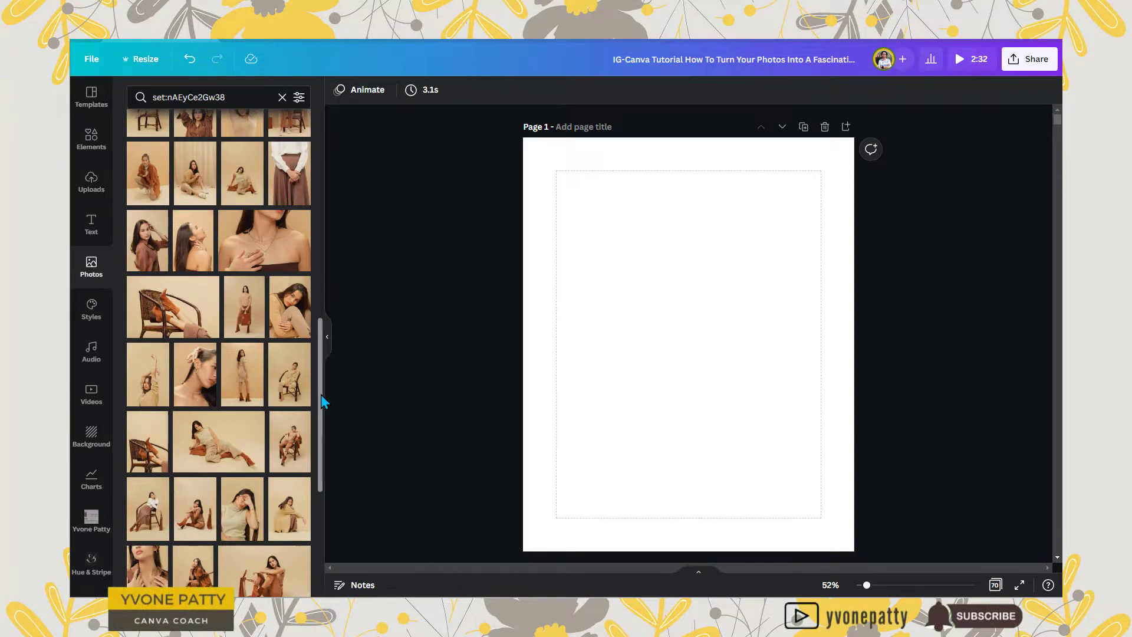
{"action": "left_click_drag", "start_coordinate": [324, 392], "coordinate": [313, 575]}
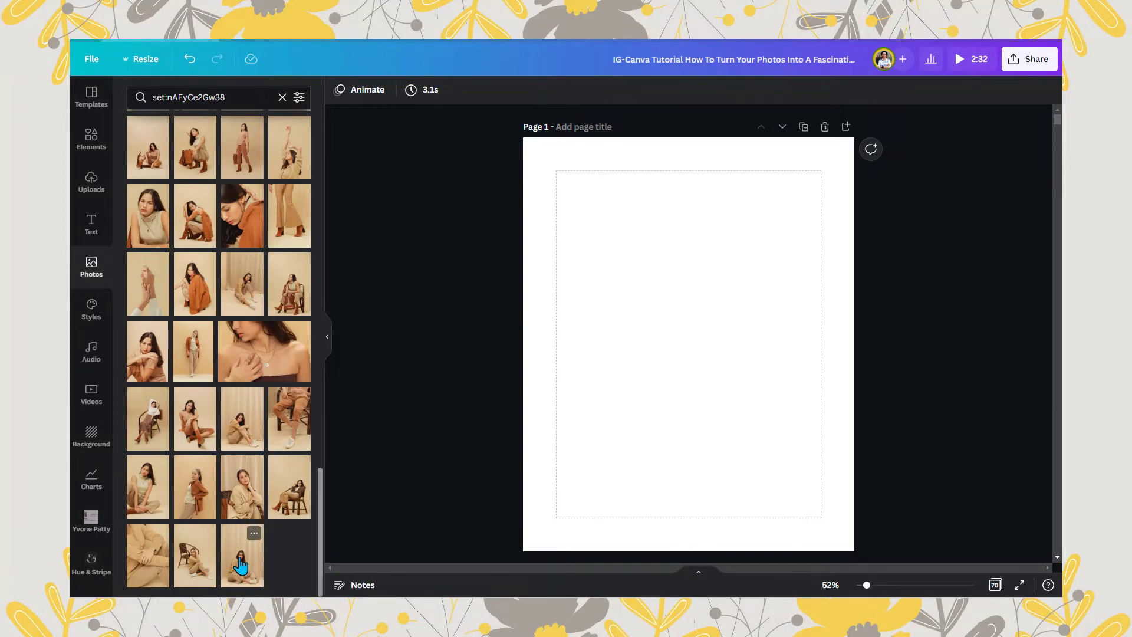
{"action": "left_click", "coordinate": [254, 534]}
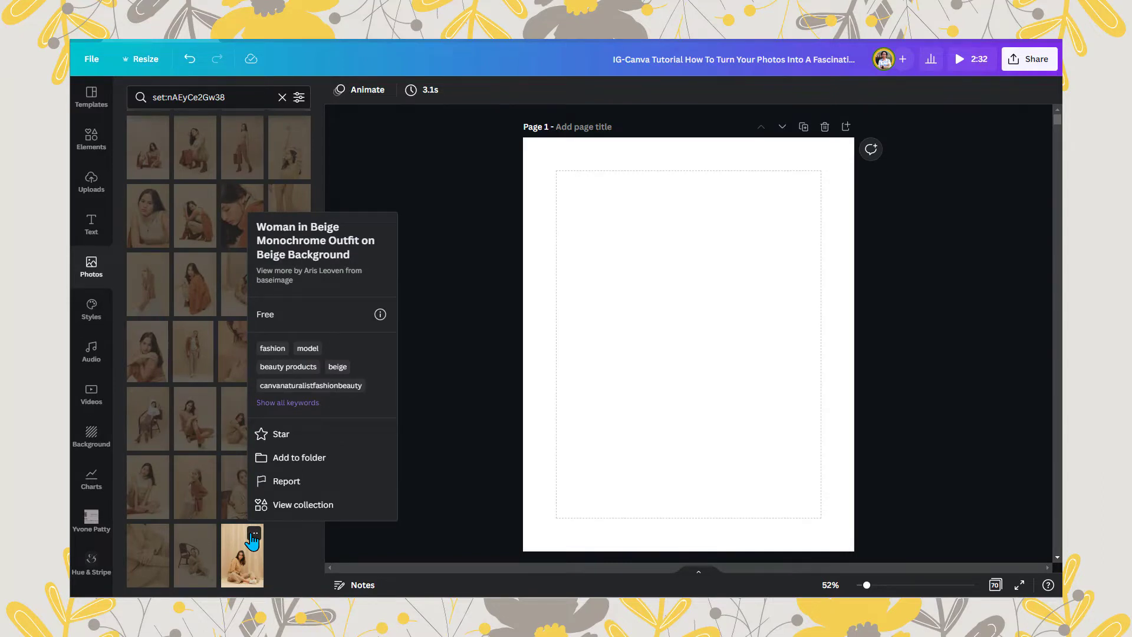
{"action": "left_click", "coordinate": [243, 563]}
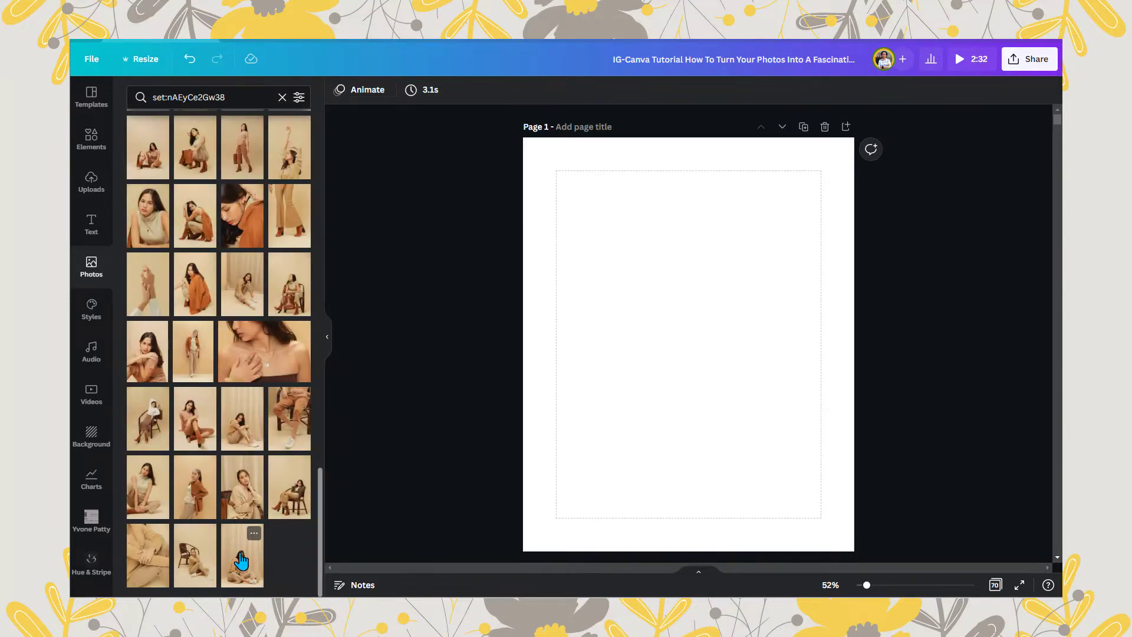
{"action": "left_click", "coordinate": [242, 560]}
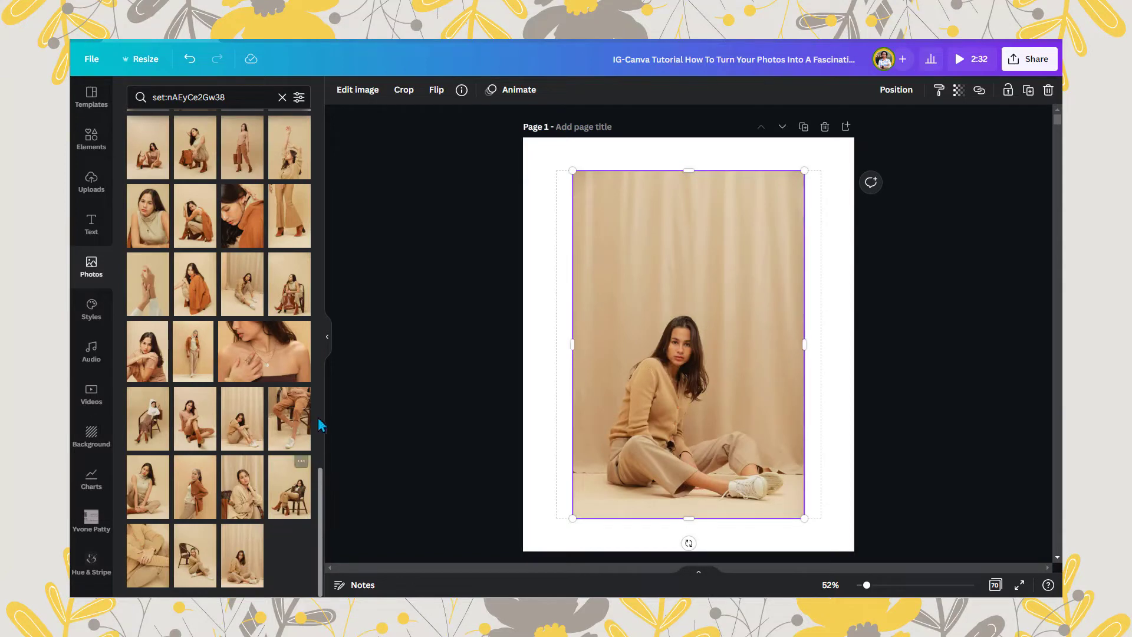
Remove the background from the photo of the seated woman and apply the cutout.
{"action": "left_click", "coordinate": [327, 337]}
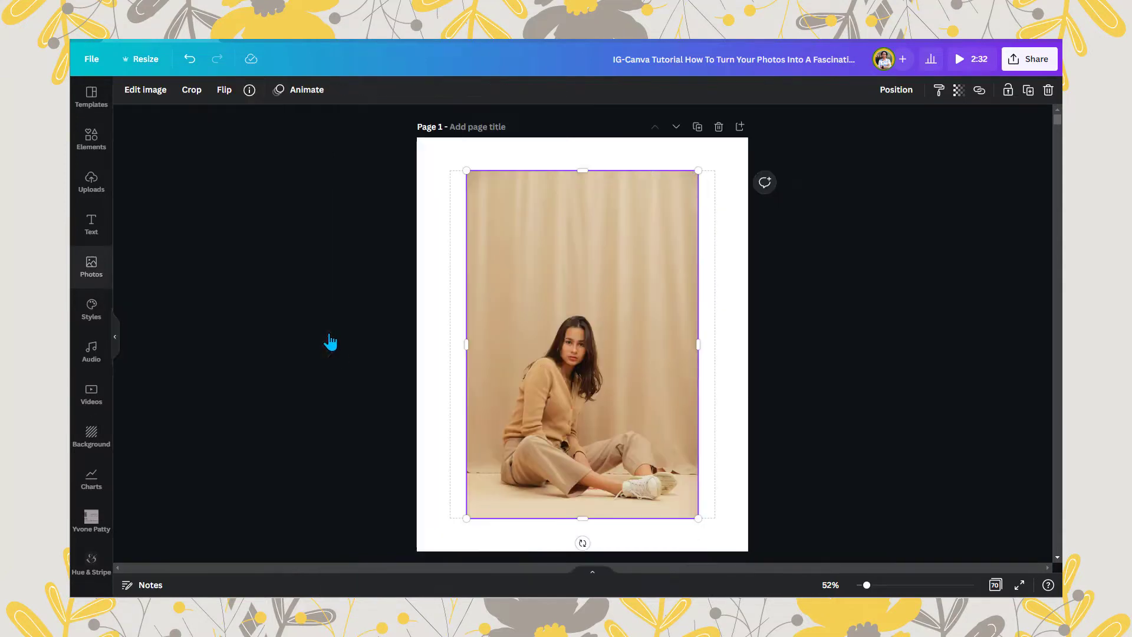
{"action": "left_click", "coordinate": [169, 92]}
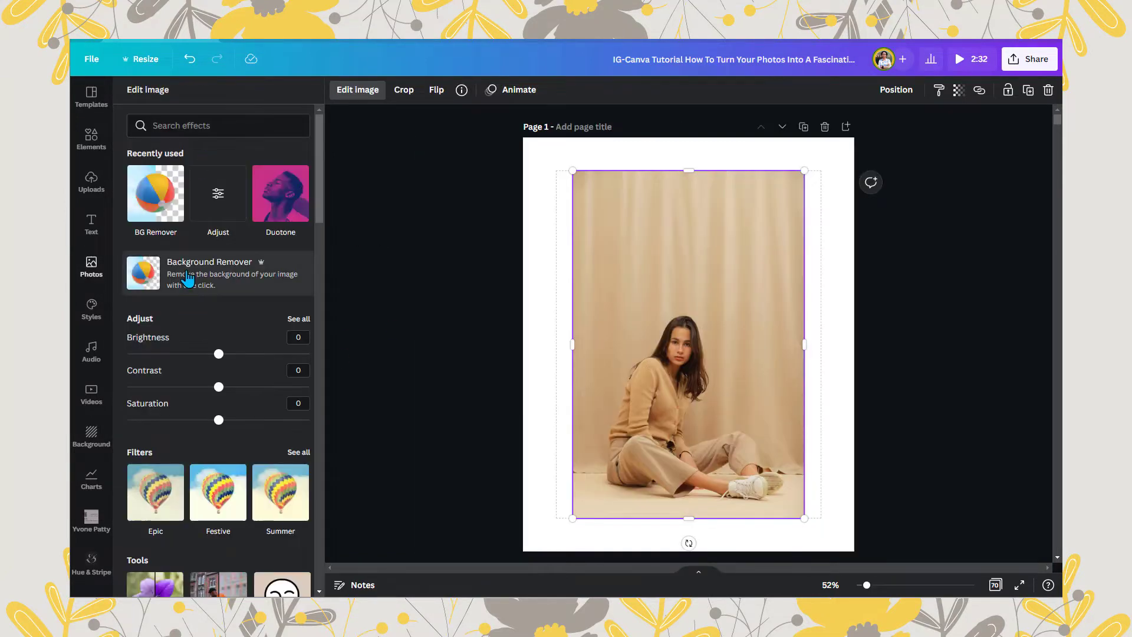
{"action": "left_click", "coordinate": [187, 277]}
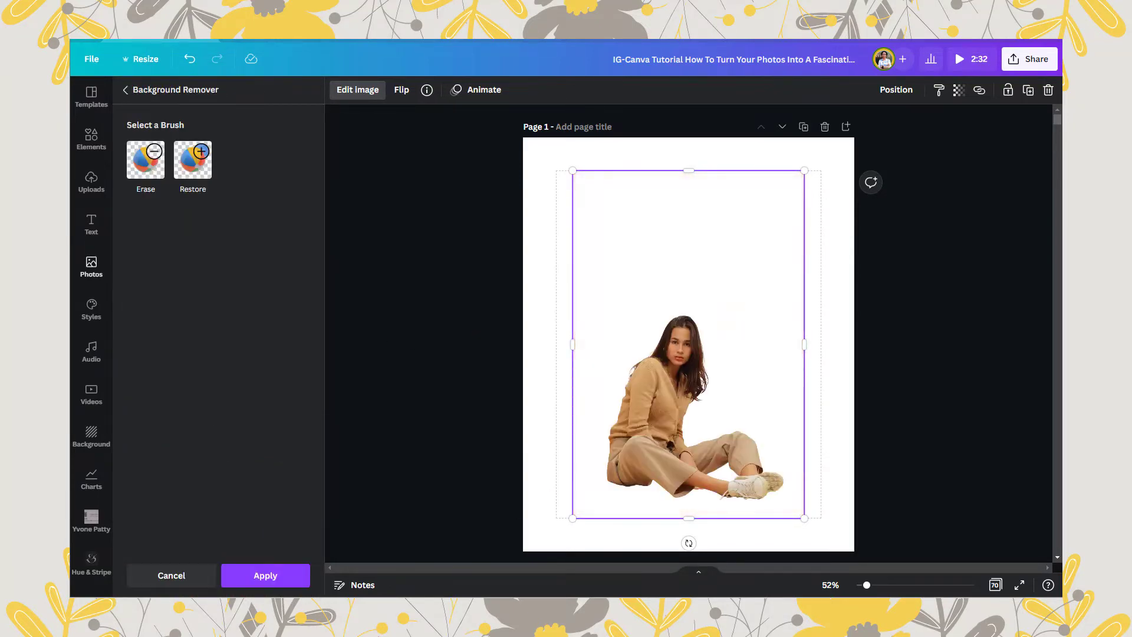
{"action": "left_click", "coordinate": [261, 588]}
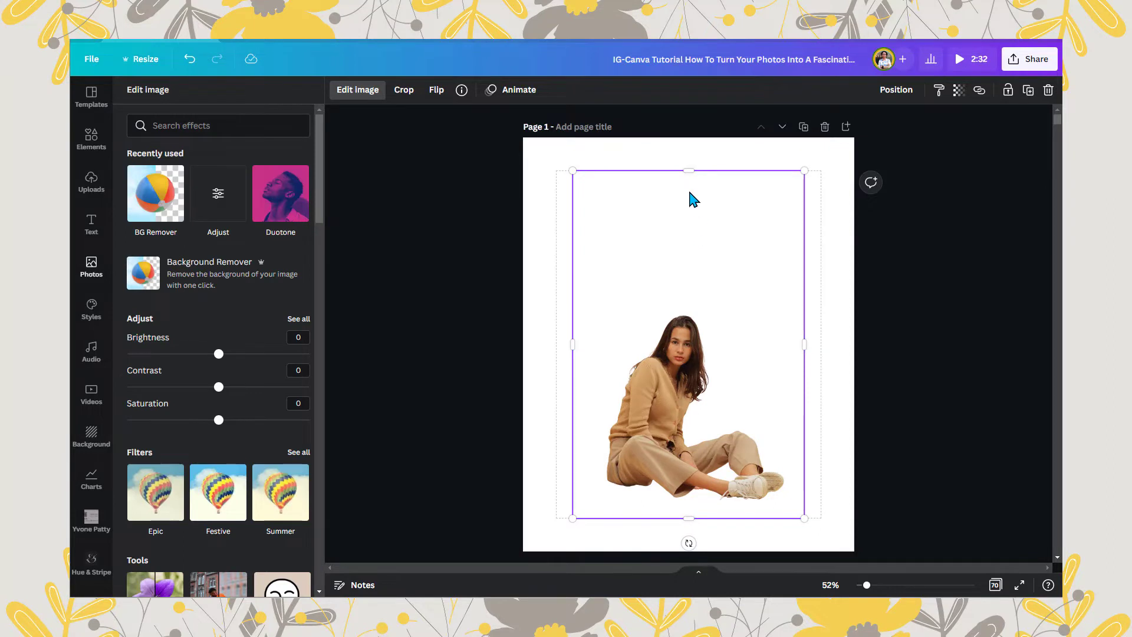
{"action": "left_click", "coordinate": [379, 296]}
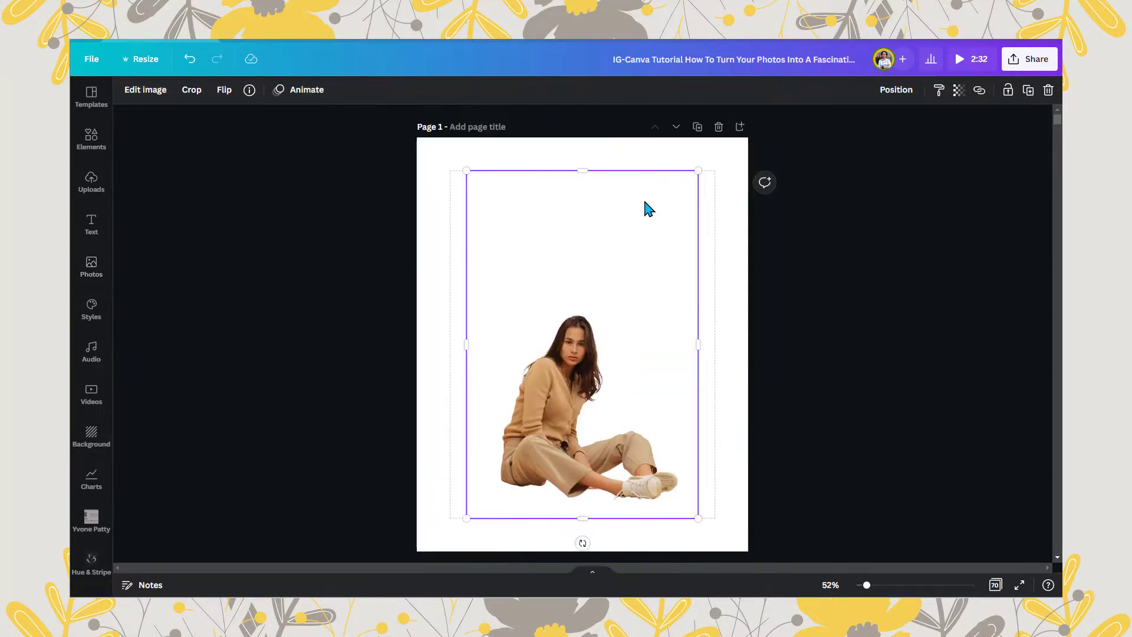
Crop the empty area around the woman's cutout and move it to the lower-right part of the page.
{"action": "left_click_drag", "start_coordinate": [588, 169], "coordinate": [582, 296]}
{"action": "left_click_drag", "start_coordinate": [694, 409], "coordinate": [680, 406]}
{"action": "left_click_drag", "start_coordinate": [467, 407], "coordinate": [496, 404]}
{"action": "left_click", "coordinate": [612, 196]}
{"action": "left_click_drag", "start_coordinate": [607, 391], "coordinate": [656, 411]}
{"action": "left_click", "coordinate": [595, 219]}
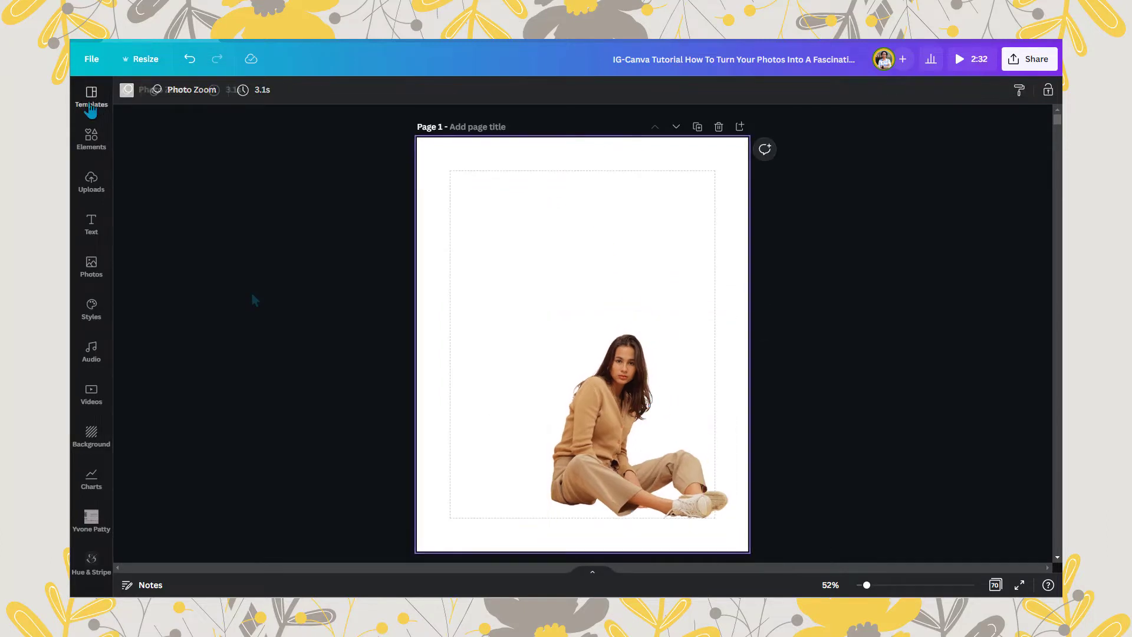
Search the photos for "beige floral wall" and add the one with two vases of dried flowers before an orange wall.
{"action": "key", "text": "ctrl+z"}
{"action": "left_click", "coordinate": [89, 268]}
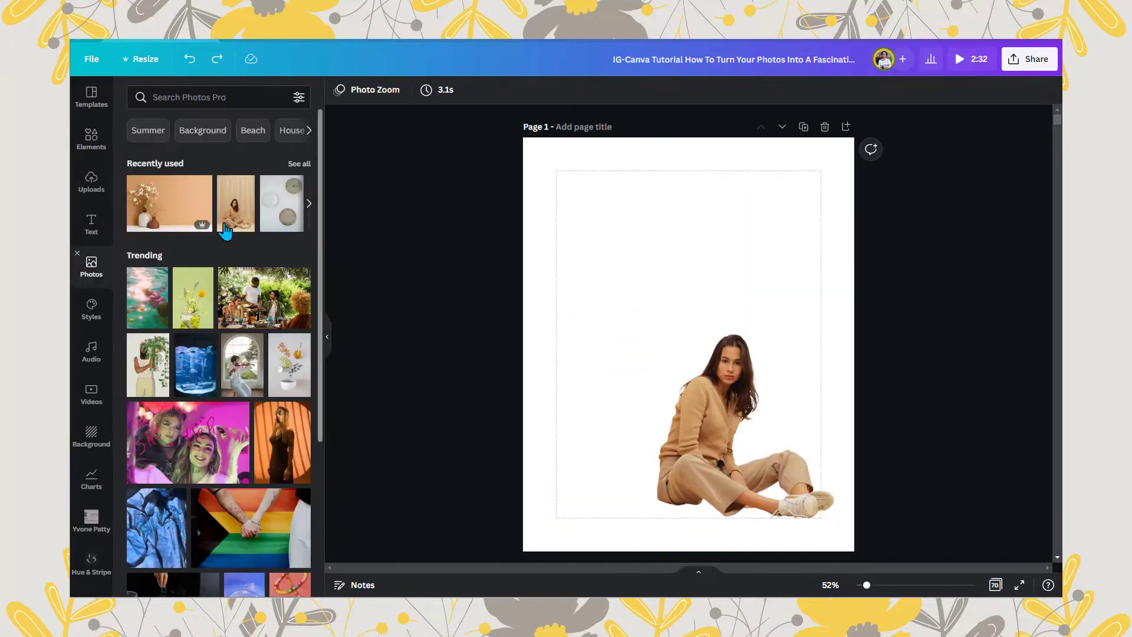
{"action": "left_click", "coordinate": [206, 96]}
{"action": "left_click", "coordinate": [182, 151]}
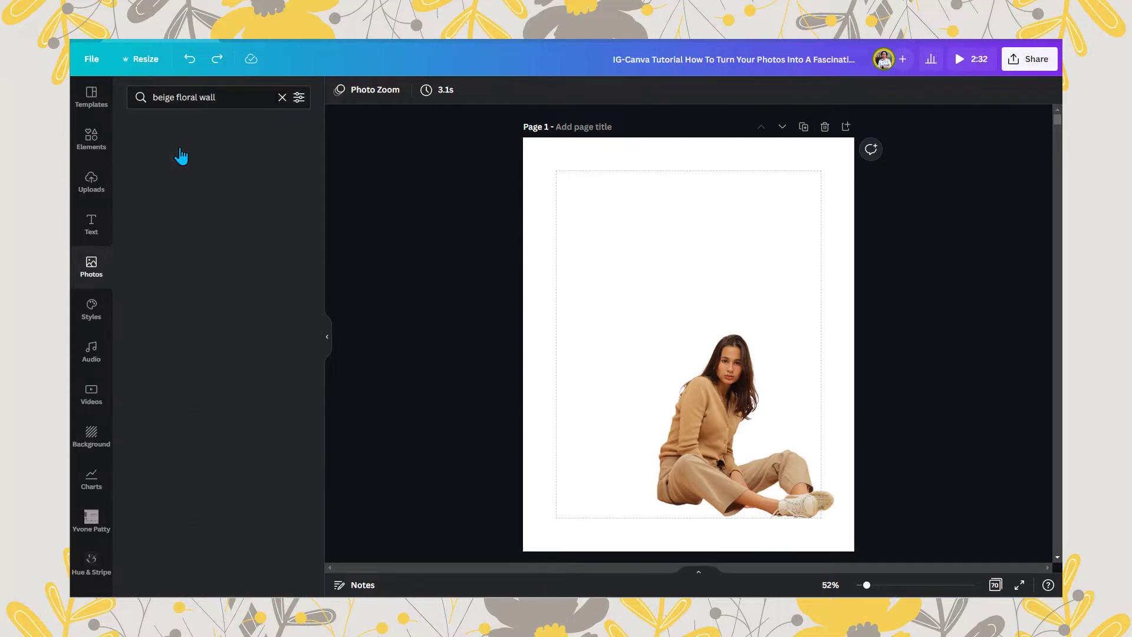
{"action": "left_click_drag", "start_coordinate": [319, 126], "coordinate": [325, 172]}
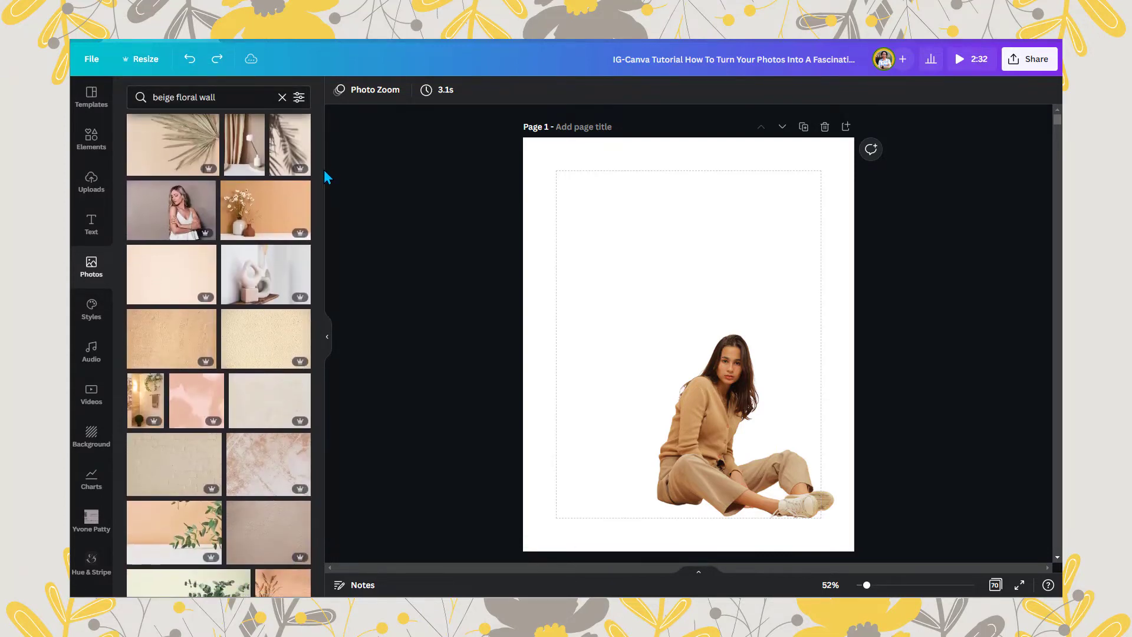
{"action": "left_click", "coordinate": [264, 216]}
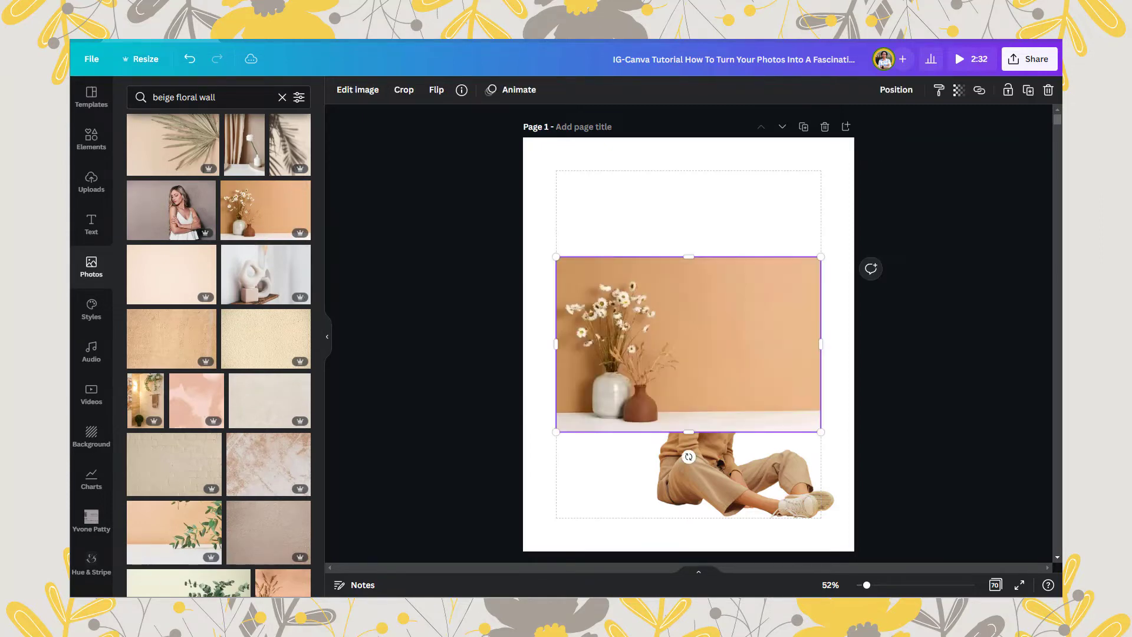
Set the vase photo as the page background behind the woman.
{"action": "left_click", "coordinate": [332, 344]}
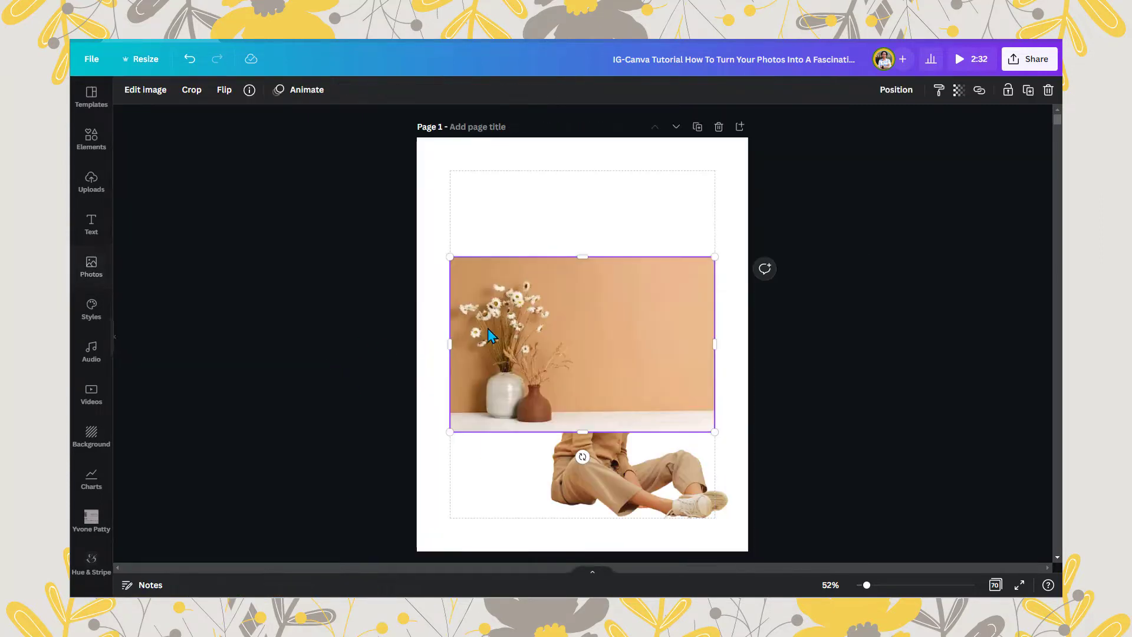
{"action": "right_click", "coordinate": [510, 282]}
{"action": "left_click", "coordinate": [583, 539]}
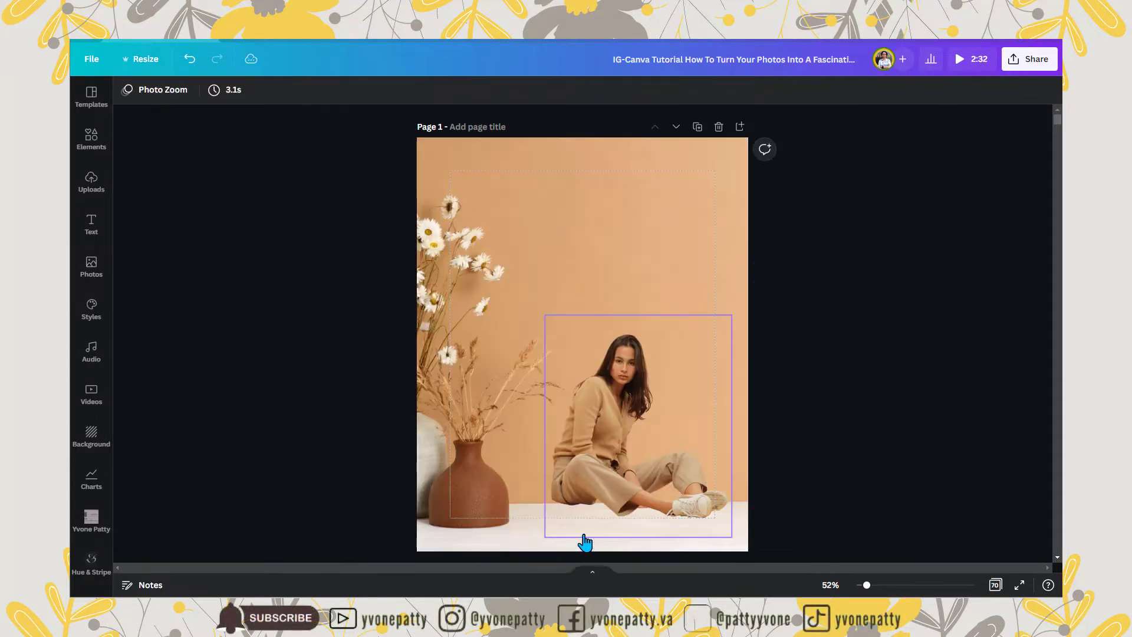
Reposition the background photo within its crop so both vases sit inside the page's left part.
{"action": "left_click", "coordinate": [521, 263]}
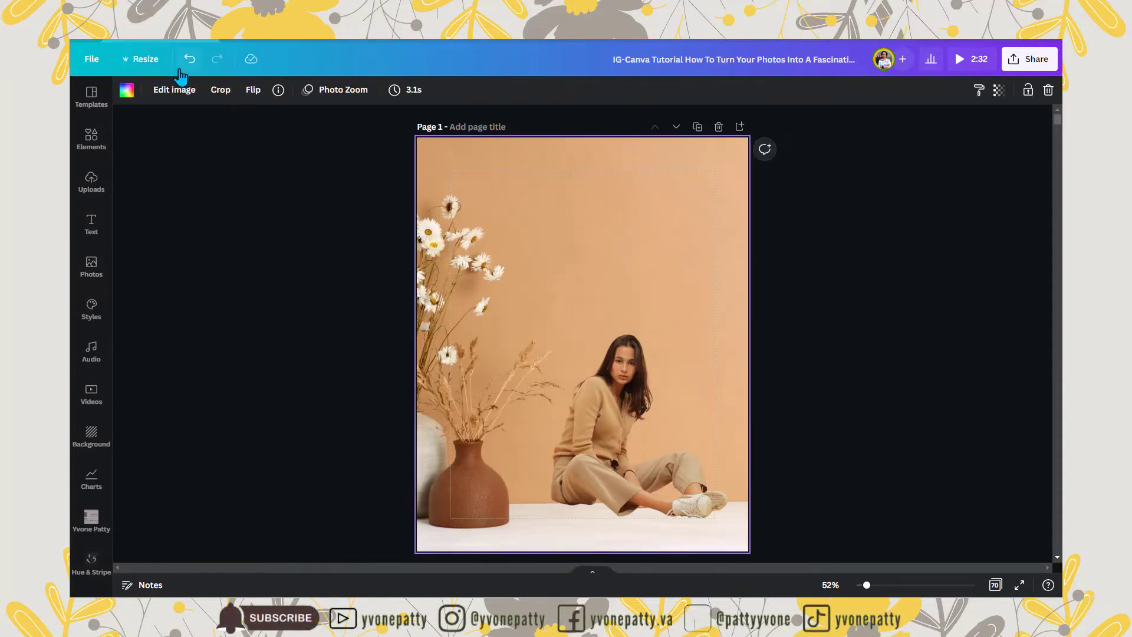
{"action": "left_click", "coordinate": [222, 90]}
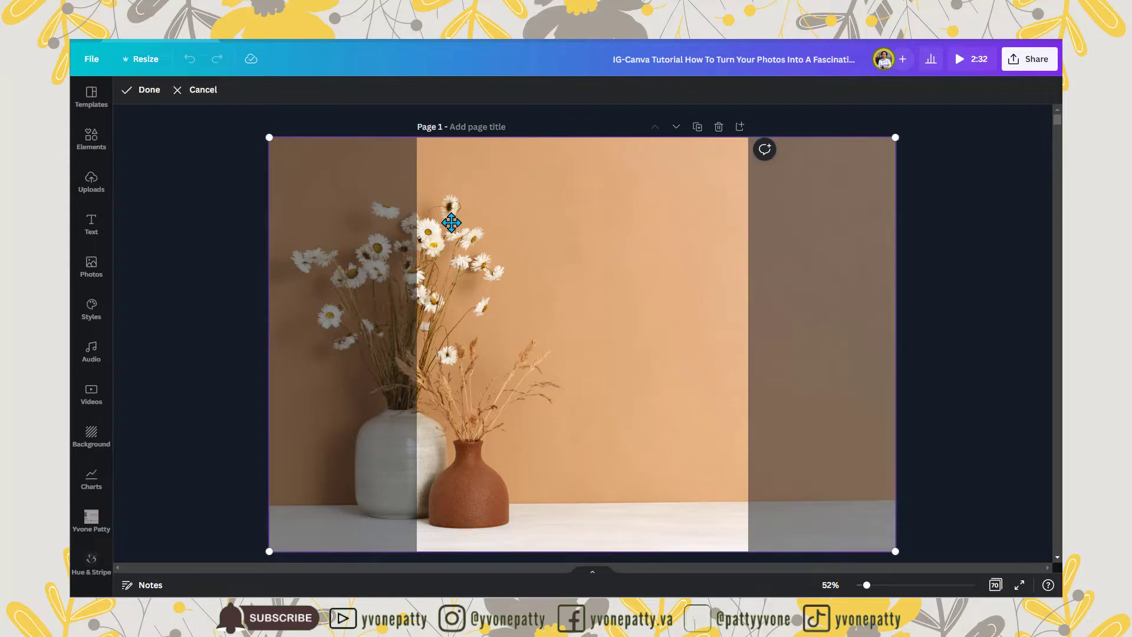
{"action": "left_click_drag", "start_coordinate": [451, 222], "coordinate": [516, 238]}
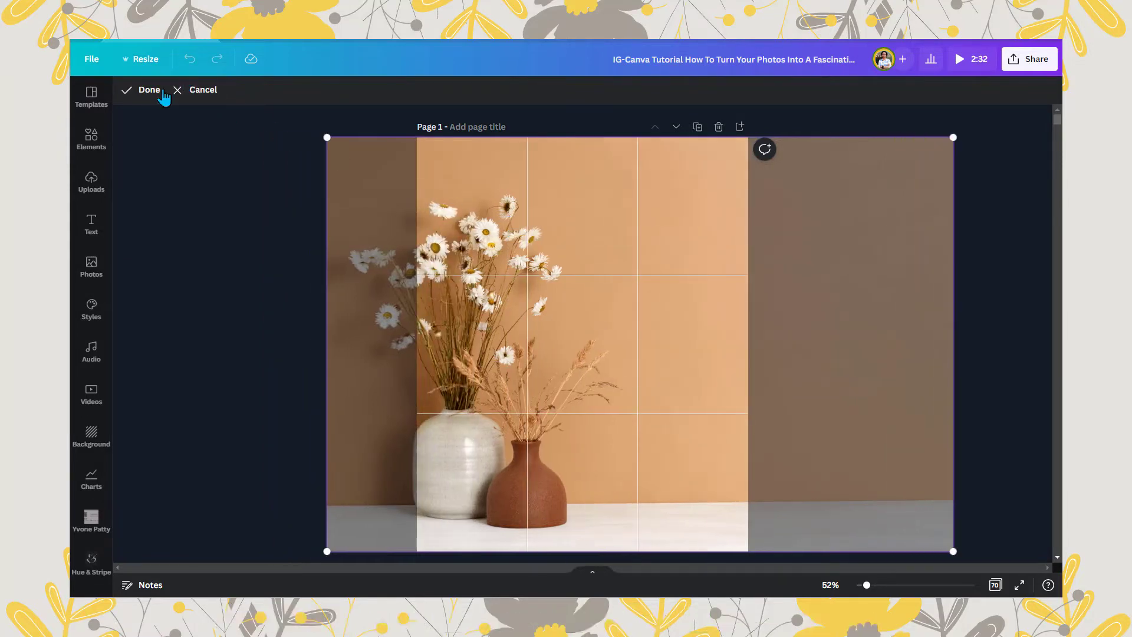
{"action": "left_click", "coordinate": [159, 93]}
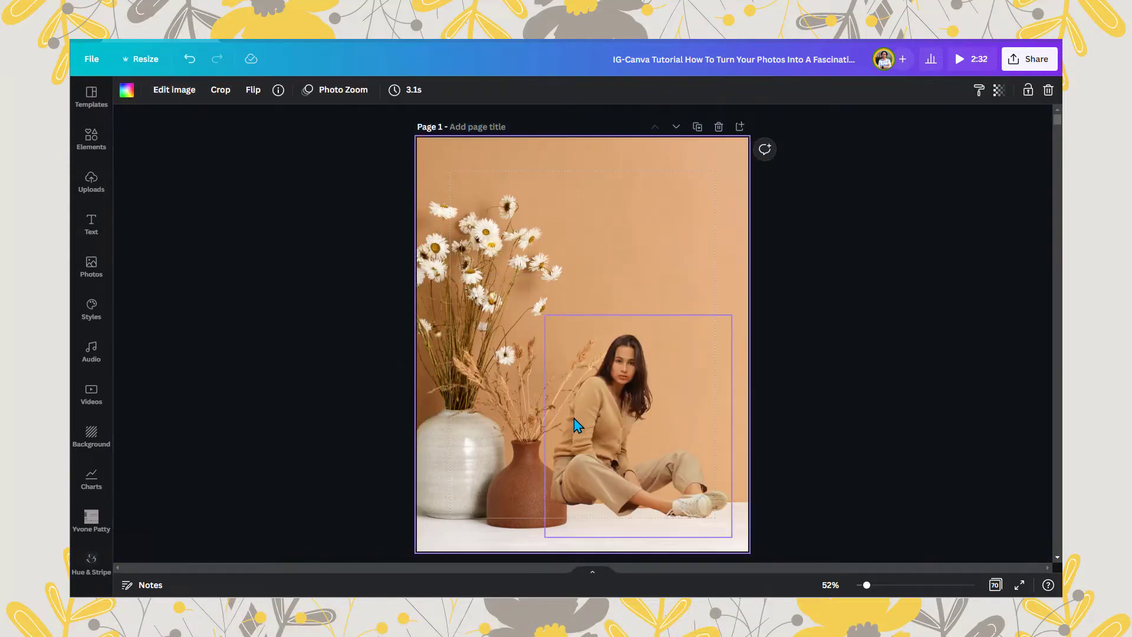
Flip the background photo horizontally so the vases stand on the page's right side.
{"action": "left_click", "coordinate": [591, 416]}
{"action": "left_click", "coordinate": [561, 208]}
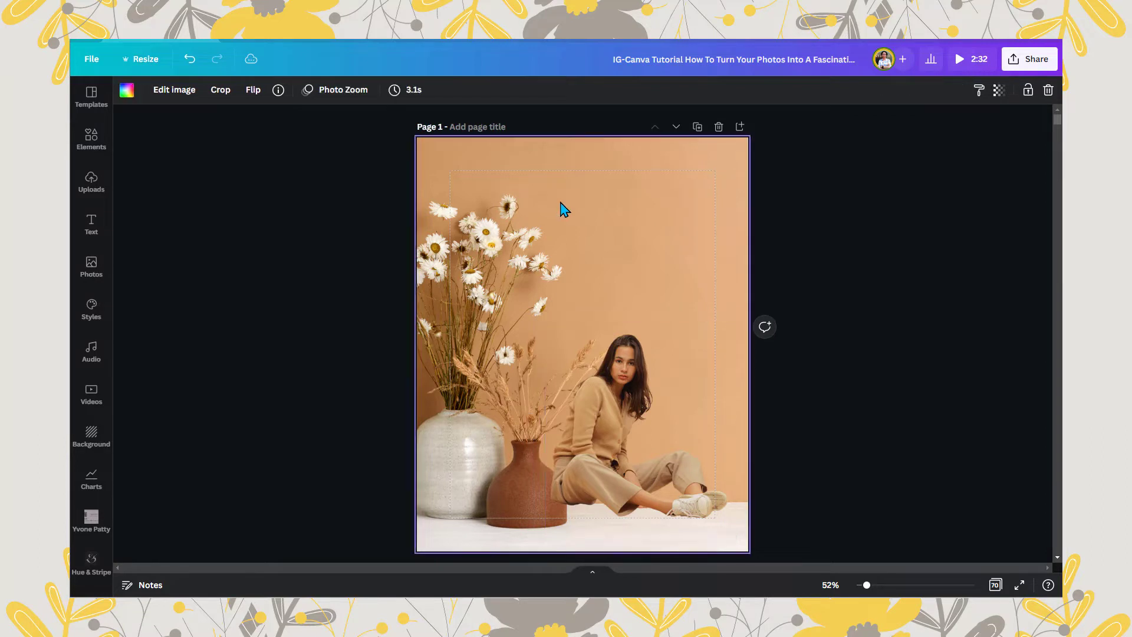
{"action": "left_click", "coordinate": [253, 93]}
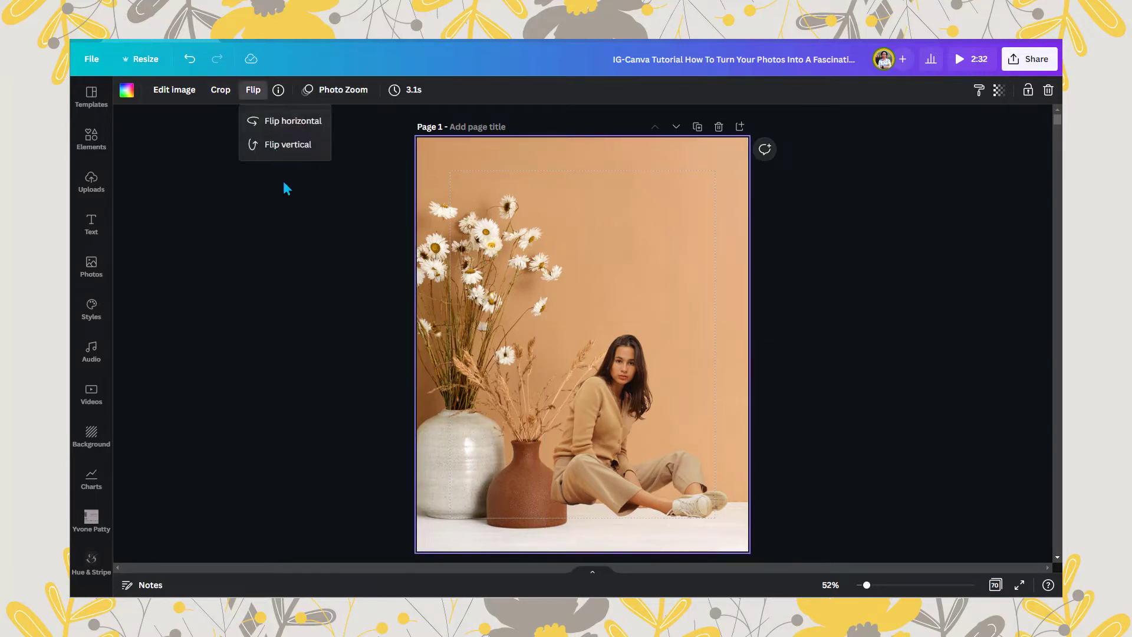
{"action": "left_click", "coordinate": [295, 120]}
Move the woman's cutout to the lower left, enlarge it to about 1,345 high, and trim its side edges.
{"action": "left_click_drag", "start_coordinate": [620, 372], "coordinate": [485, 392]}
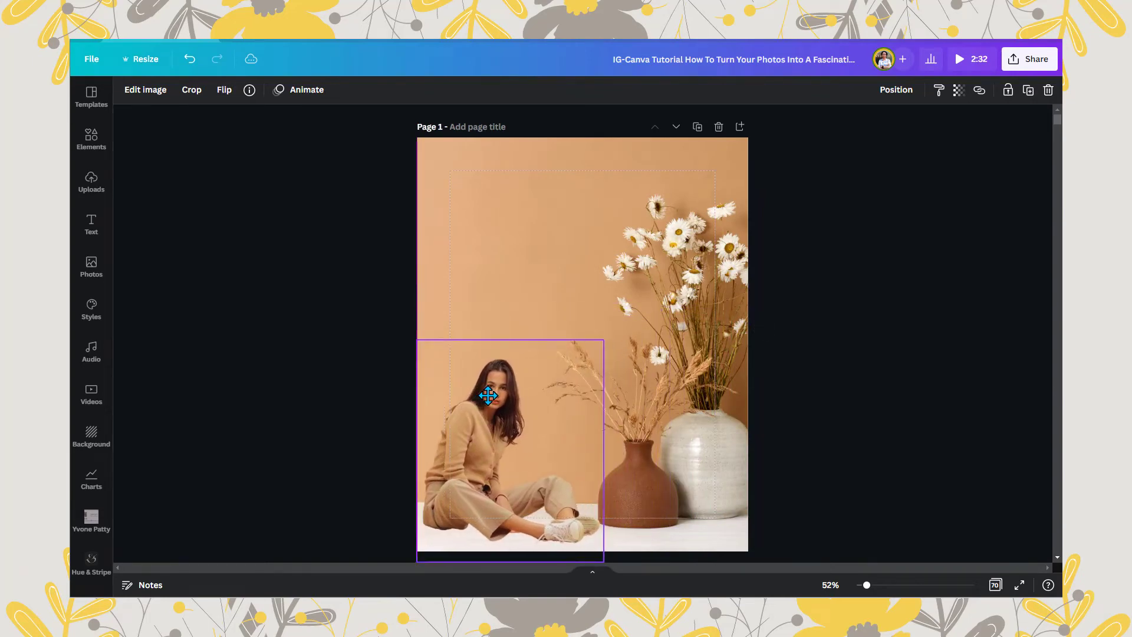
{"action": "left_click_drag", "start_coordinate": [603, 340], "coordinate": [679, 95]}
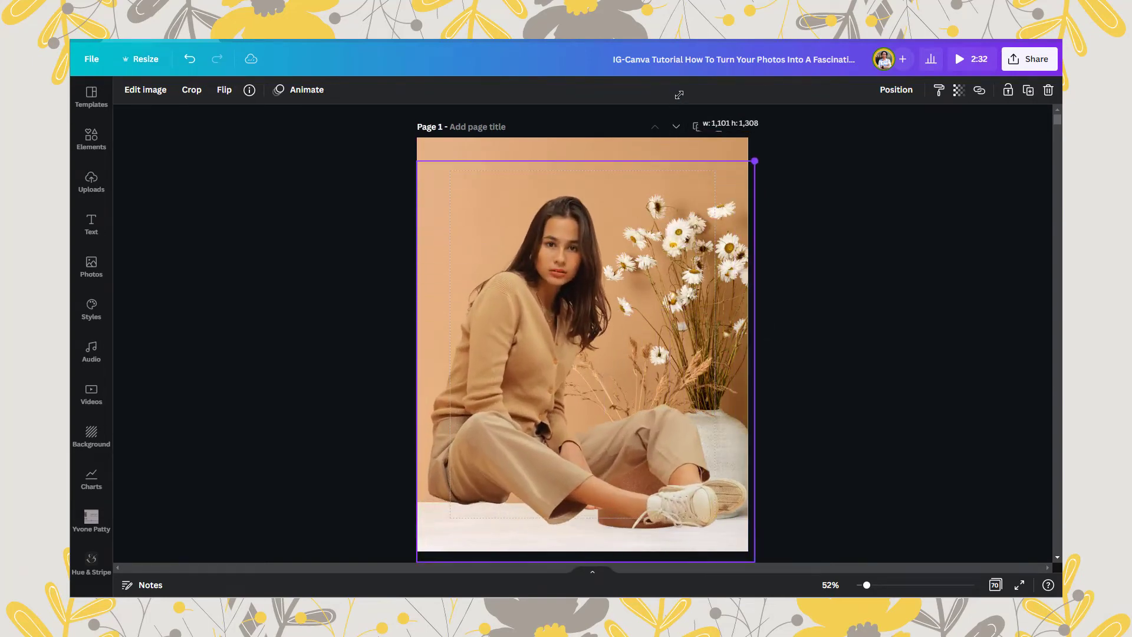
{"action": "left_click_drag", "start_coordinate": [559, 366], "coordinate": [551, 371]}
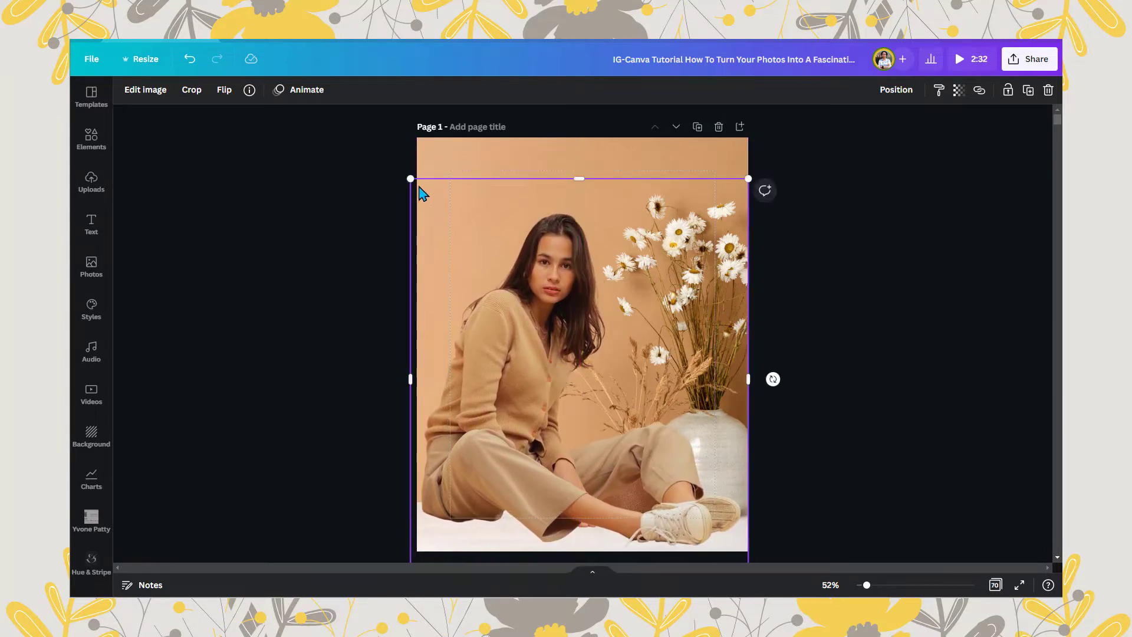
{"action": "left_click_drag", "start_coordinate": [411, 179], "coordinate": [404, 165]}
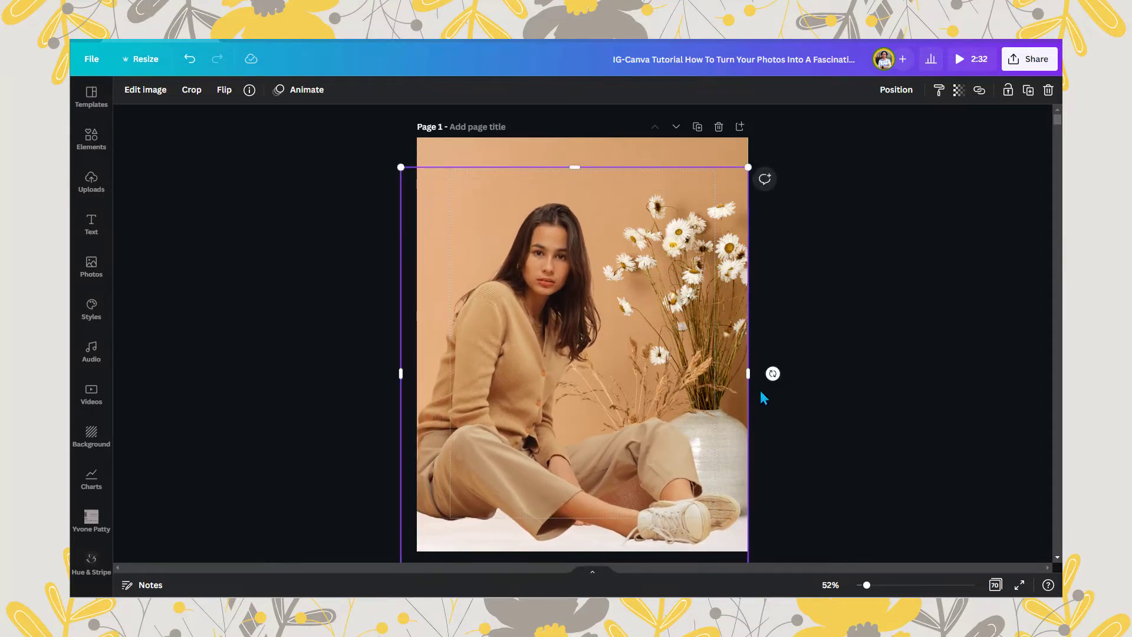
{"action": "left_click_drag", "start_coordinate": [741, 375], "coordinate": [736, 375]}
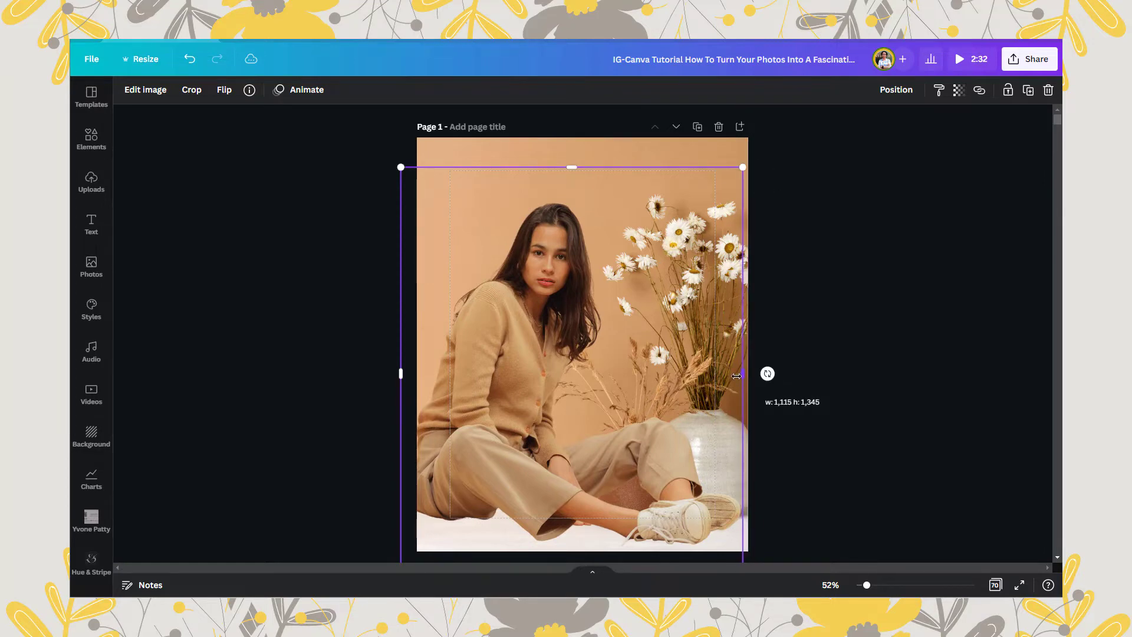
{"action": "left_click_drag", "start_coordinate": [408, 379], "coordinate": [413, 379]}
{"action": "left_click", "coordinate": [489, 154]}
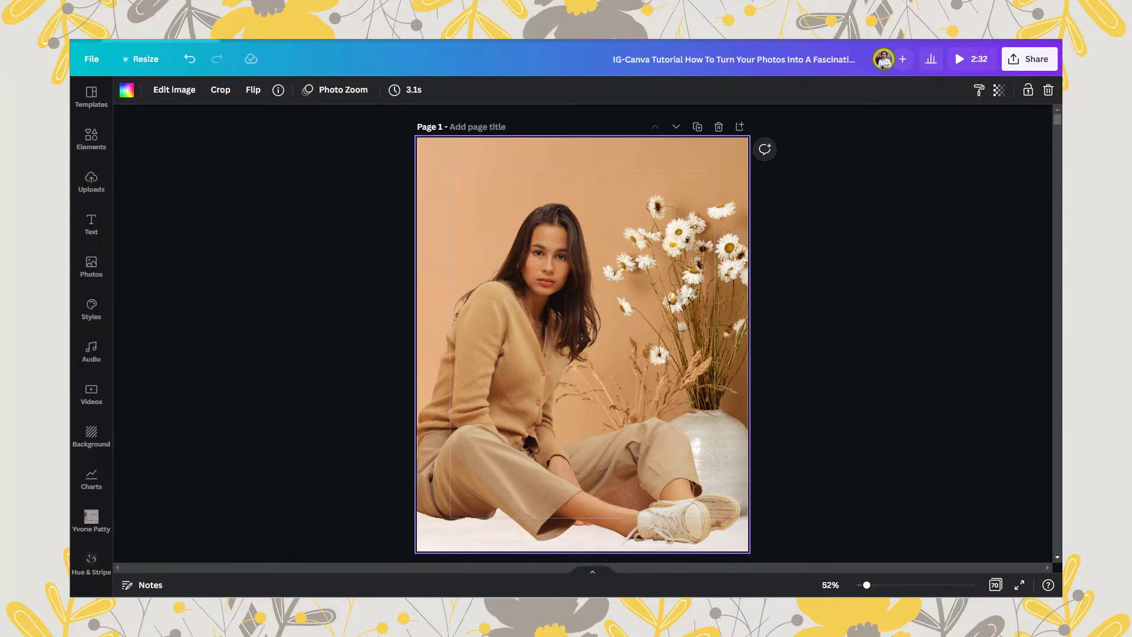
{"action": "left_click", "coordinate": [344, 279]}
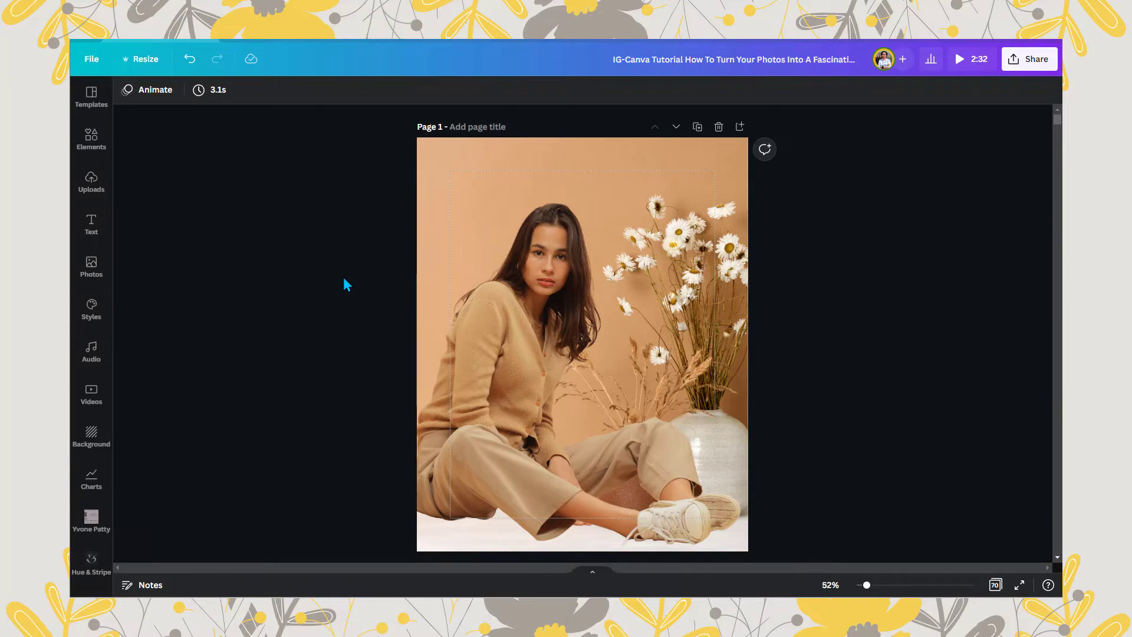
Apply the Photo Zoom page animation to page 1 with the vase background.
{"action": "left_click", "coordinate": [439, 153]}
{"action": "left_click", "coordinate": [336, 93]}
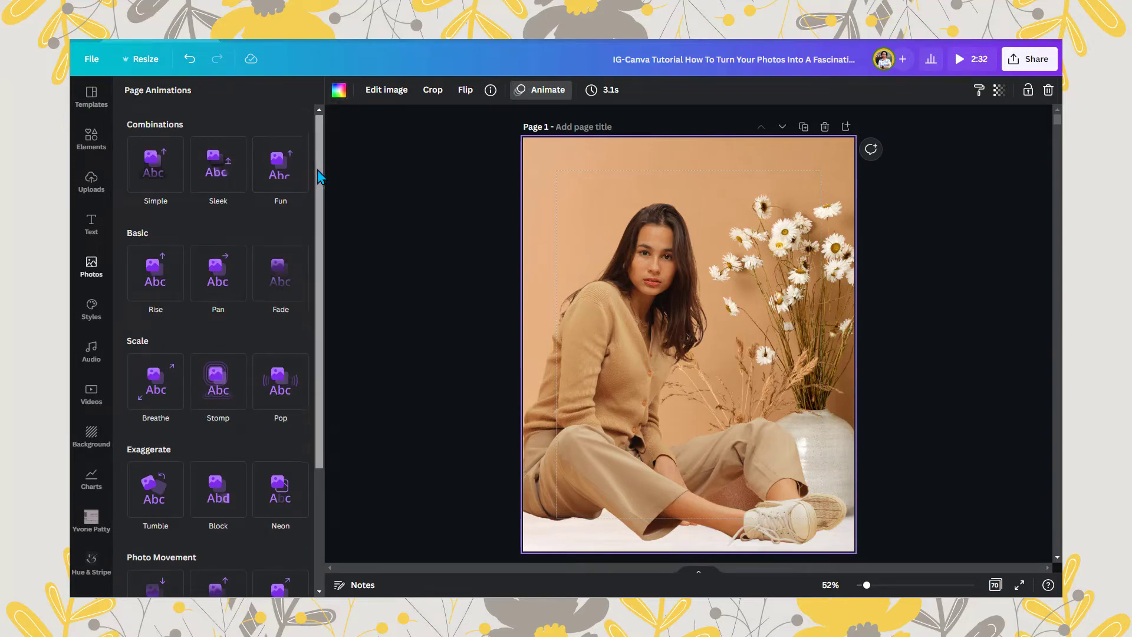
{"action": "mouse_move", "coordinate": [316, 161]}
{"action": "left_mouse_down"}
{"action": "mouse_move", "coordinate": [321, 203]}
{"action": "mouse_move", "coordinate": [334, 162]}
{"action": "left_mouse_up"}
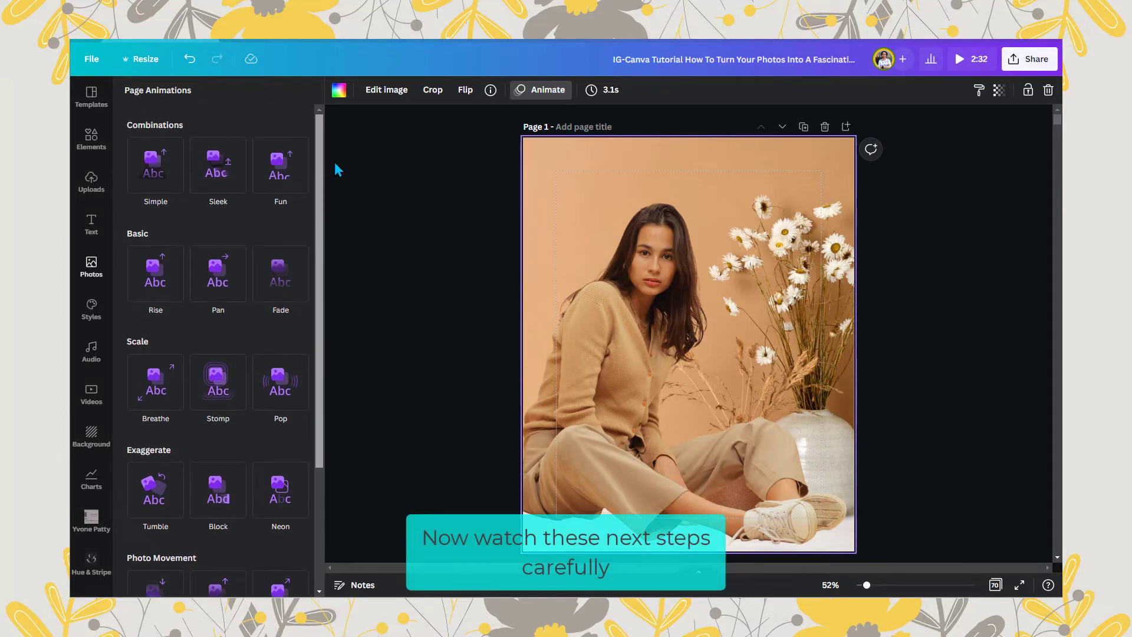
{"action": "scroll", "coordinate": [306, 282], "scroll_direction": "down", "scroll_amount": 1}
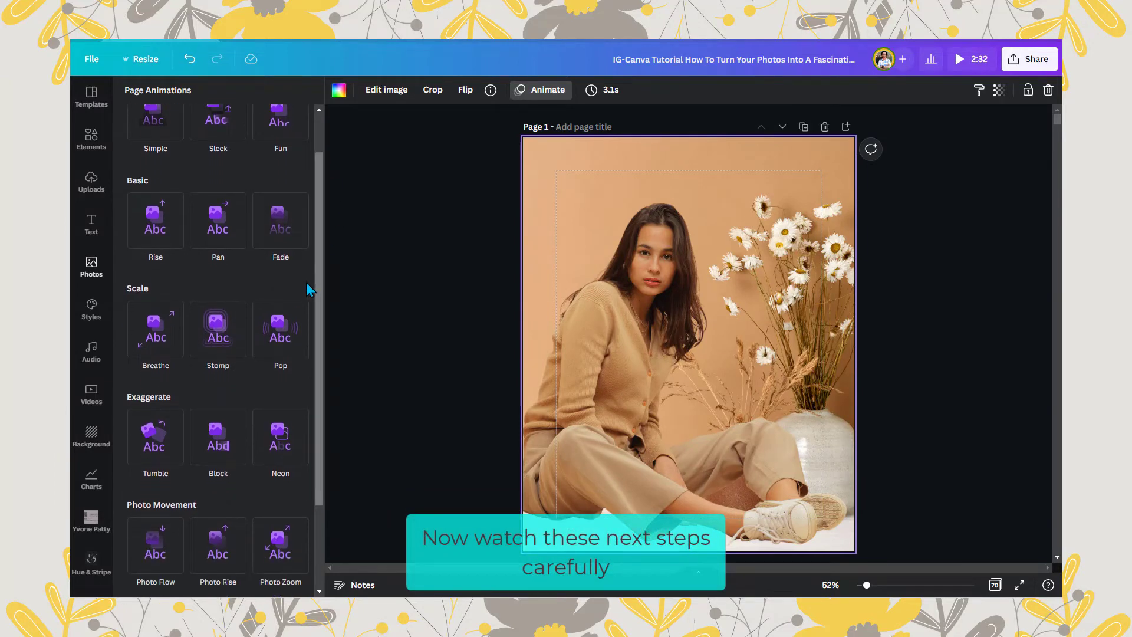
{"action": "left_click", "coordinate": [308, 334]}
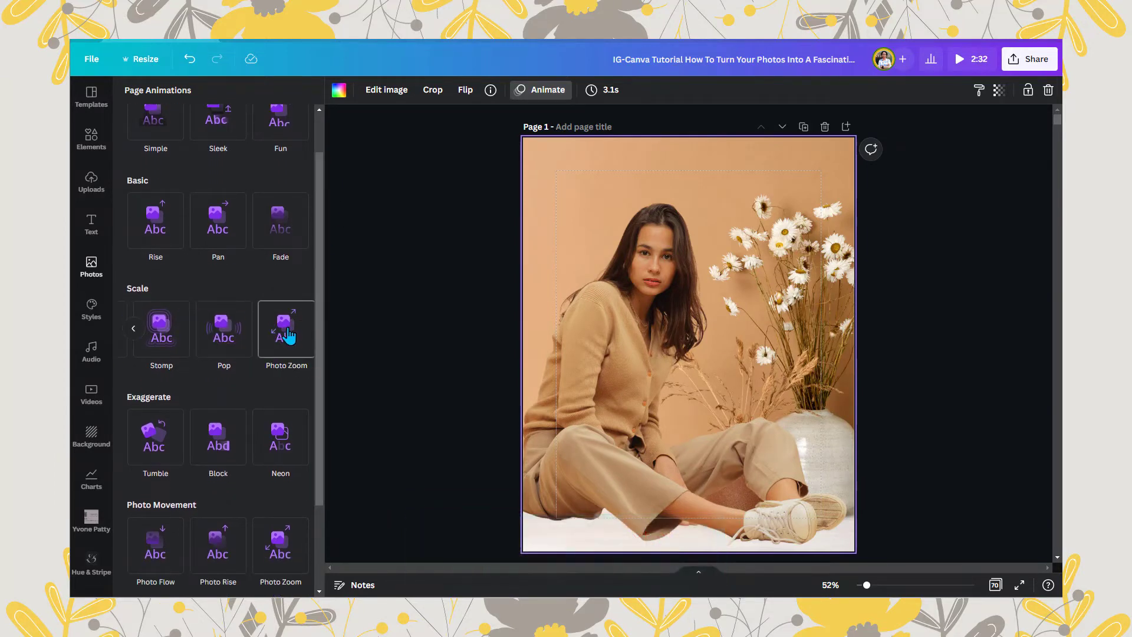
{"action": "left_click", "coordinate": [287, 333]}
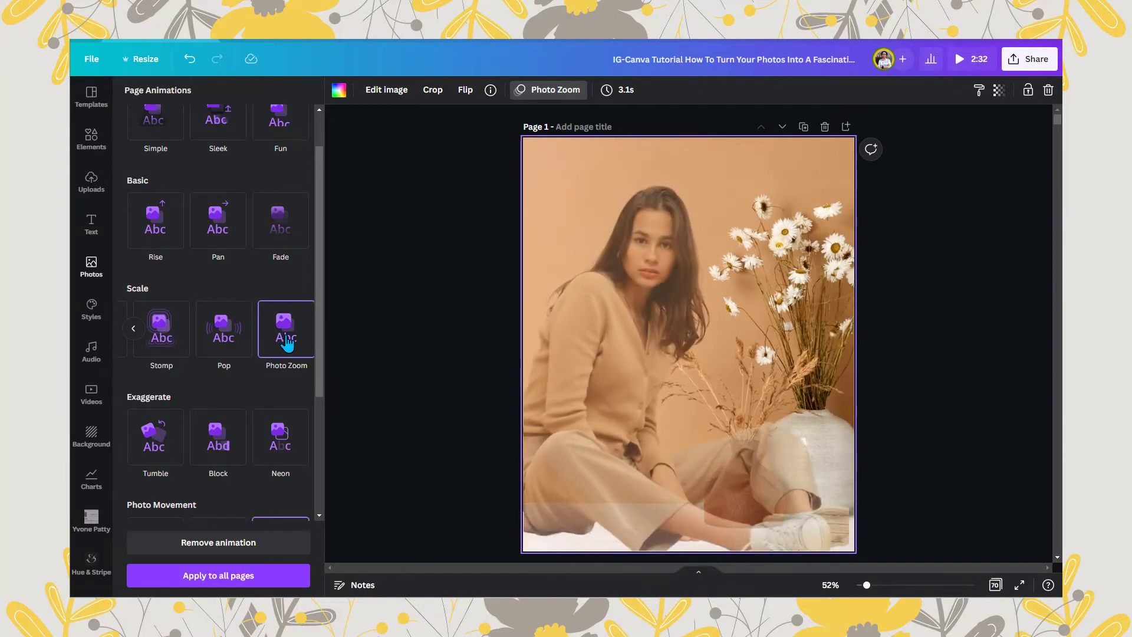
{"action": "left_click", "coordinate": [363, 318]}
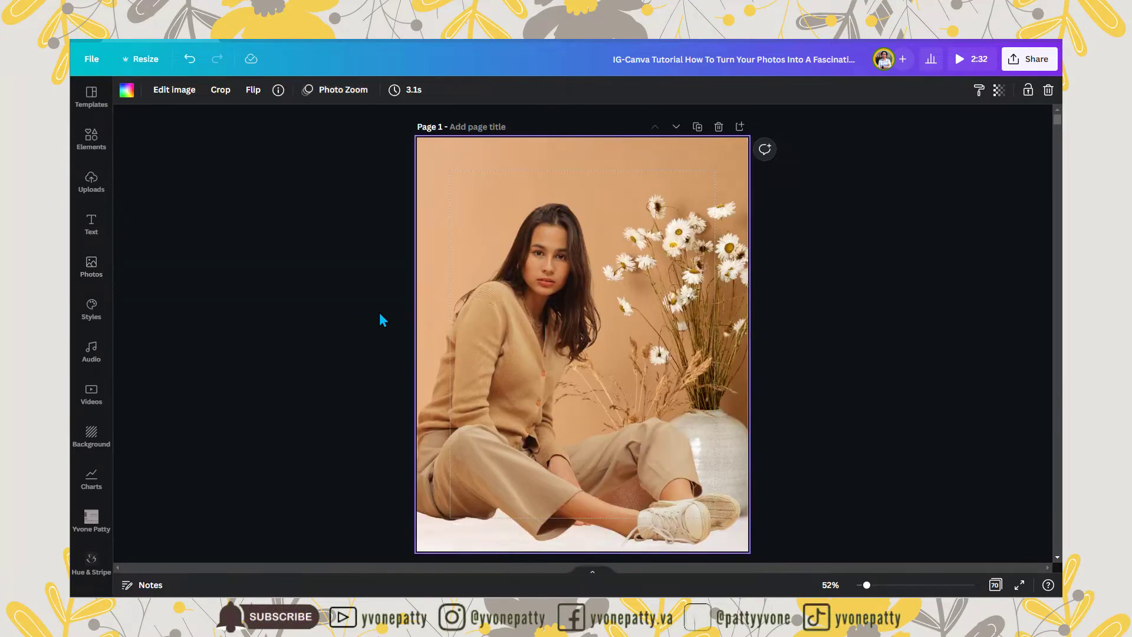
Animate the woman's cutout with Photo Zoom, reducing its scale to about a fifth of the range and setting the direction to In.
{"action": "left_click", "coordinate": [559, 268]}
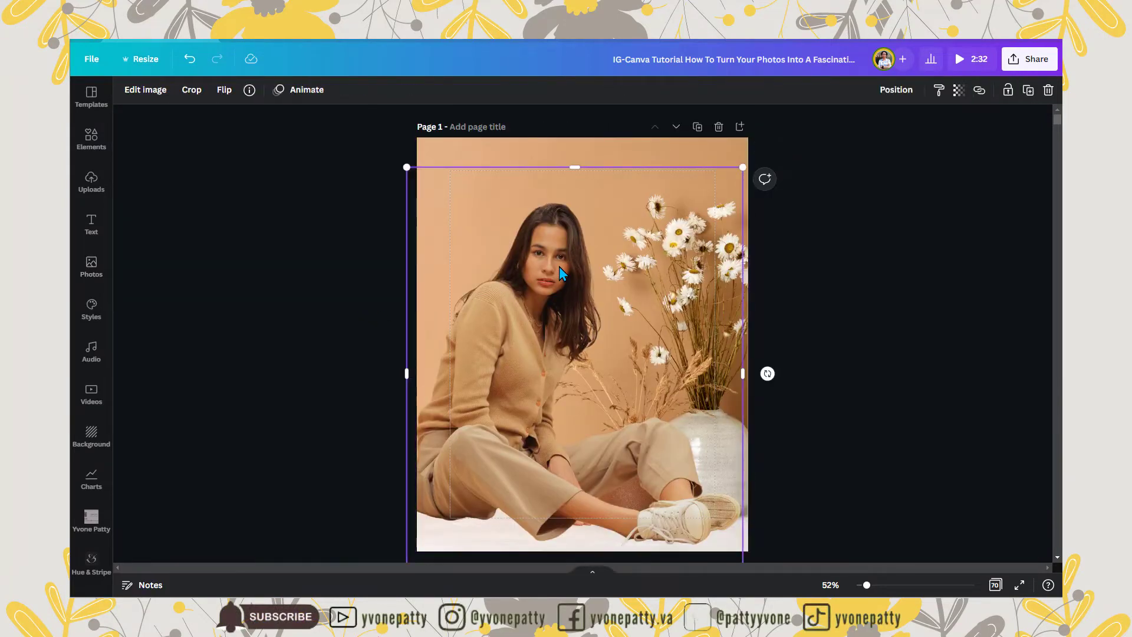
{"action": "left_click", "coordinate": [298, 91]}
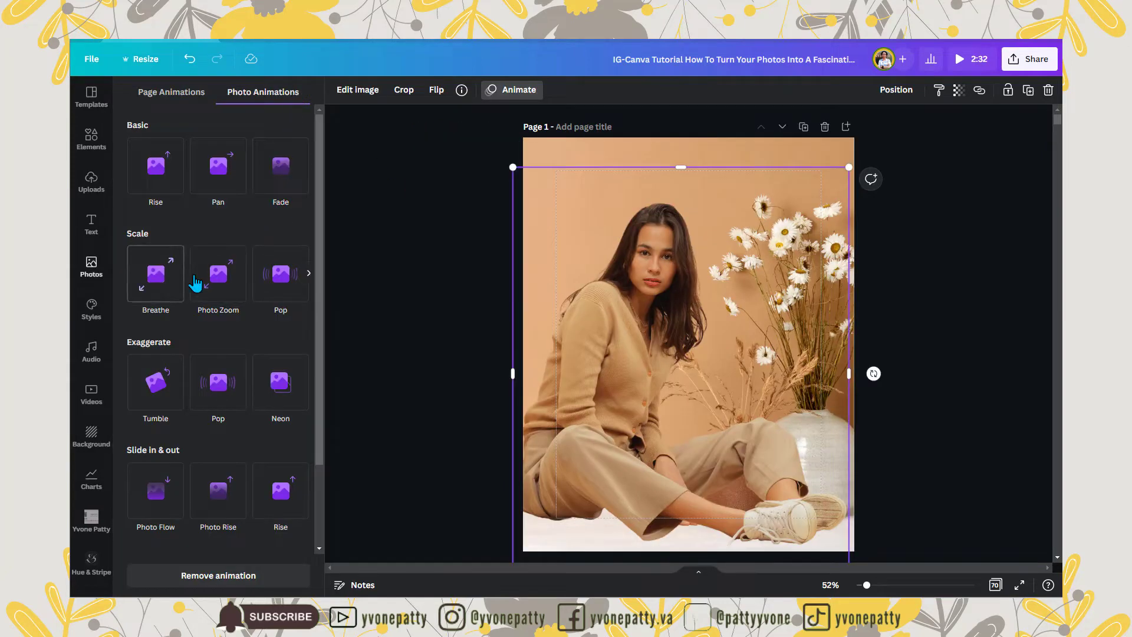
{"action": "left_click", "coordinate": [218, 275]}
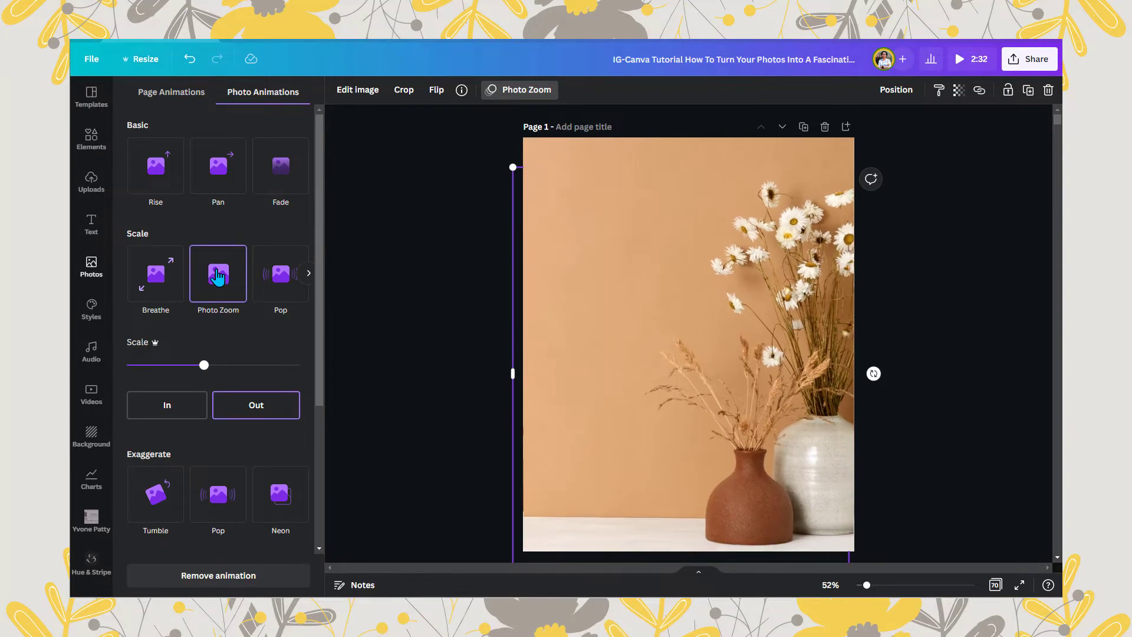
{"action": "left_click", "coordinate": [161, 365]}
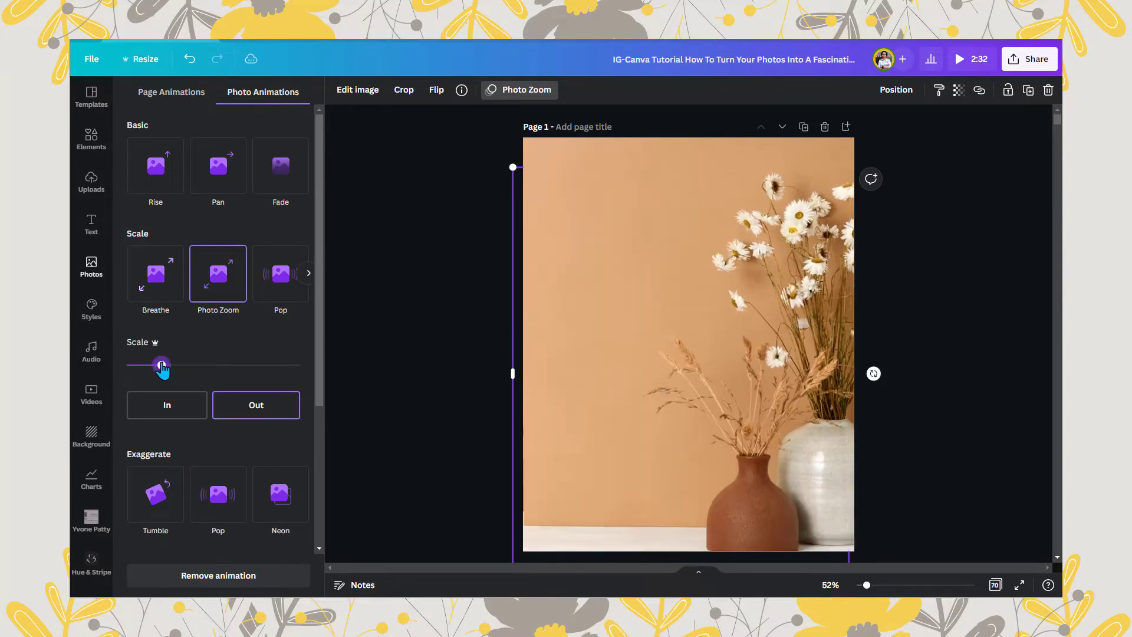
{"action": "left_click", "coordinate": [167, 405]}
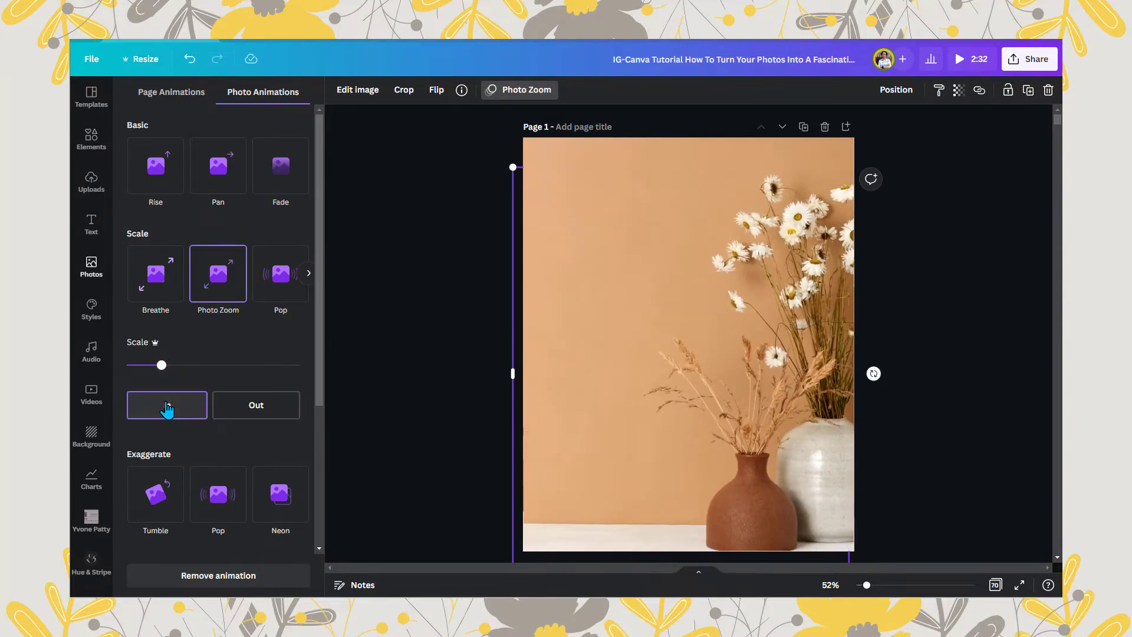
{"action": "left_click", "coordinate": [390, 334]}
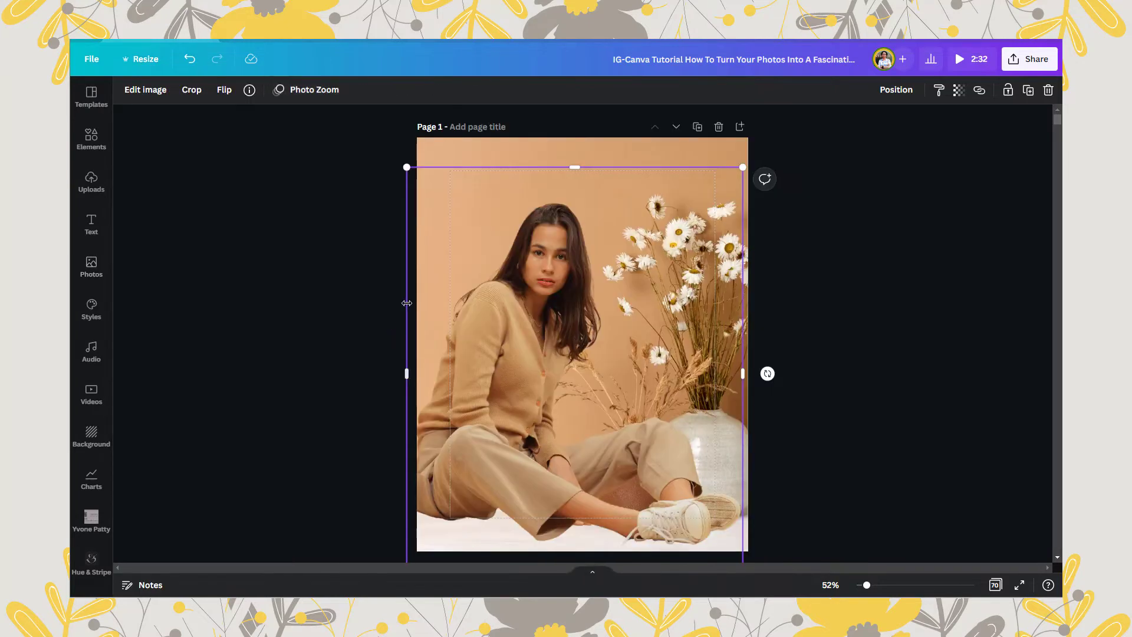
Set the timing of page 1 to 5.0 seconds without applying it to all pages.
{"action": "left_click", "coordinate": [459, 155]}
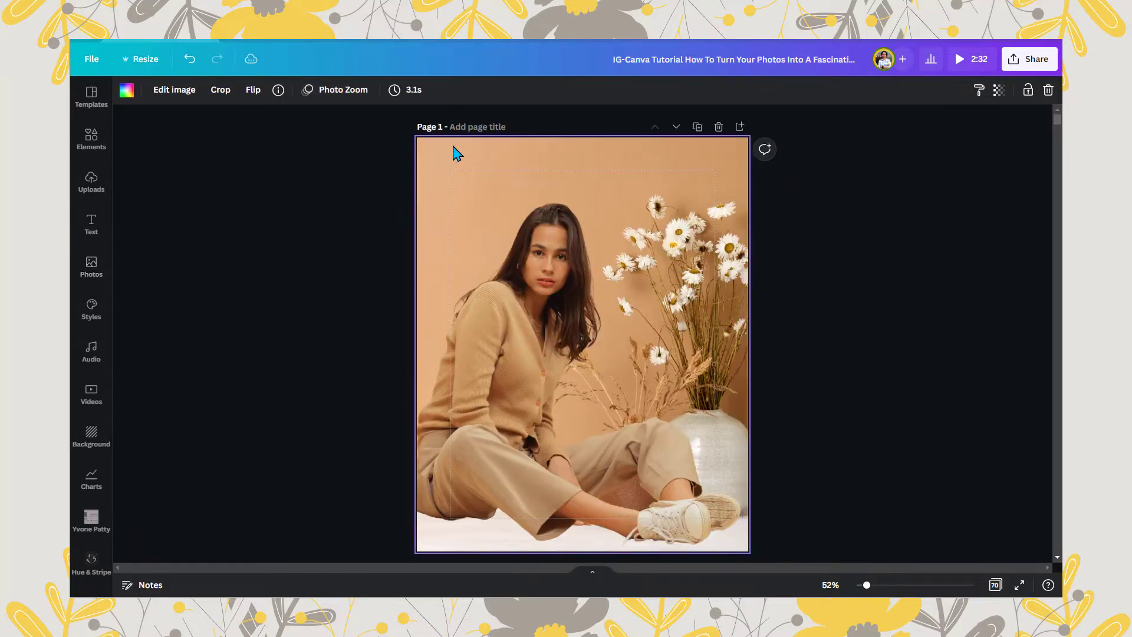
{"action": "left_click", "coordinate": [410, 90]}
{"action": "left_click_drag", "start_coordinate": [413, 143], "coordinate": [421, 148]}
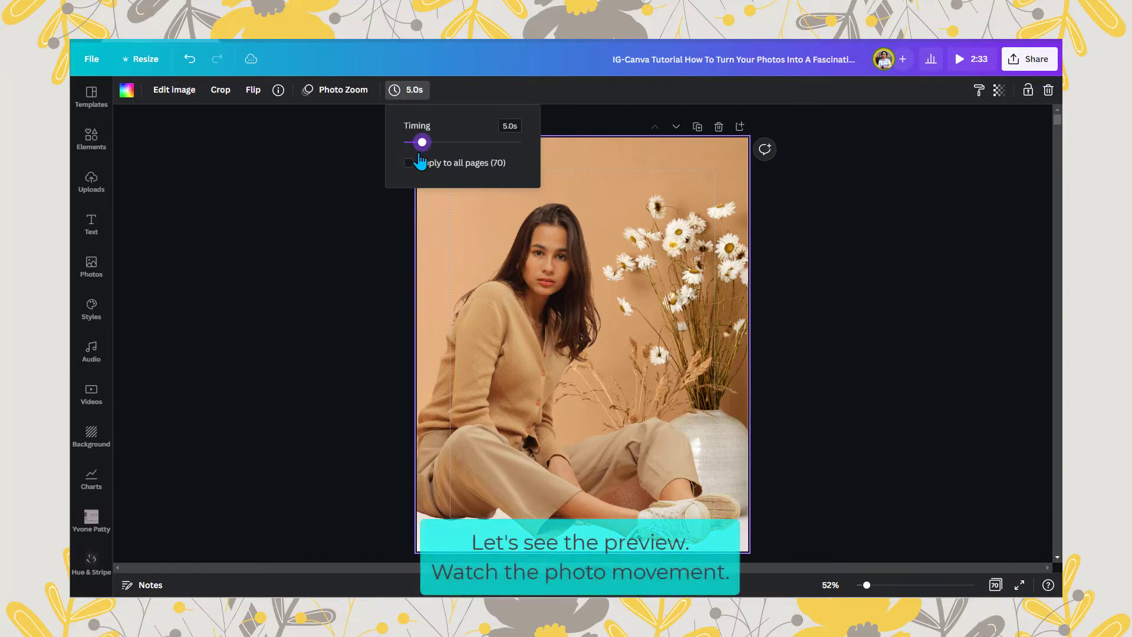
{"action": "left_click", "coordinate": [386, 218]}
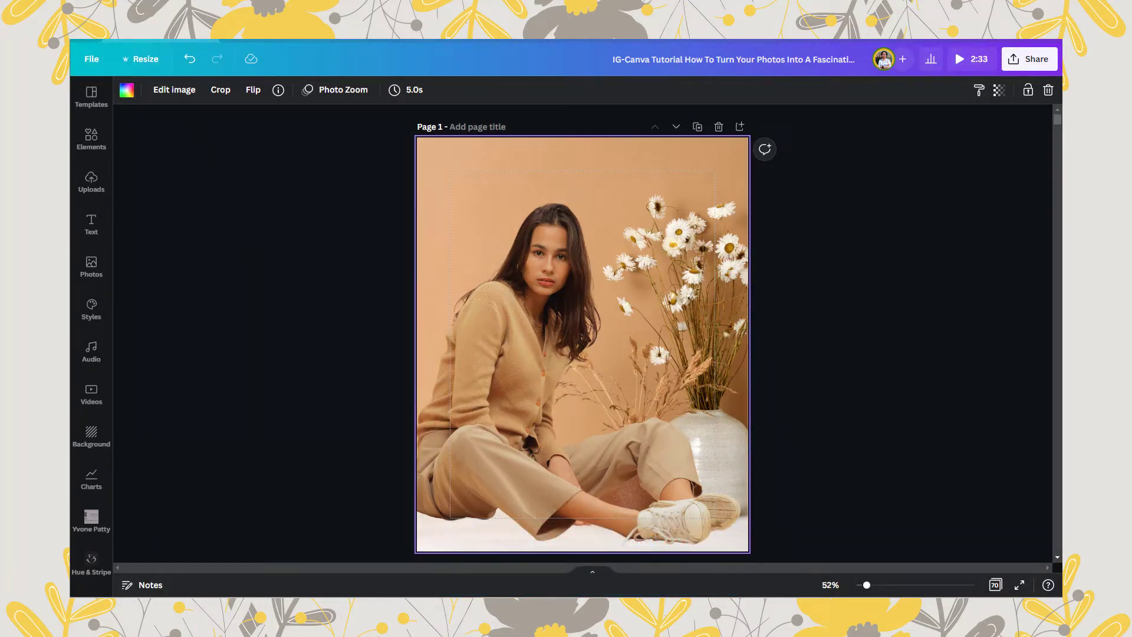
Undo the last change and play the design preview to check the photo movement.
{"action": "key", "text": "ctrl+z"}
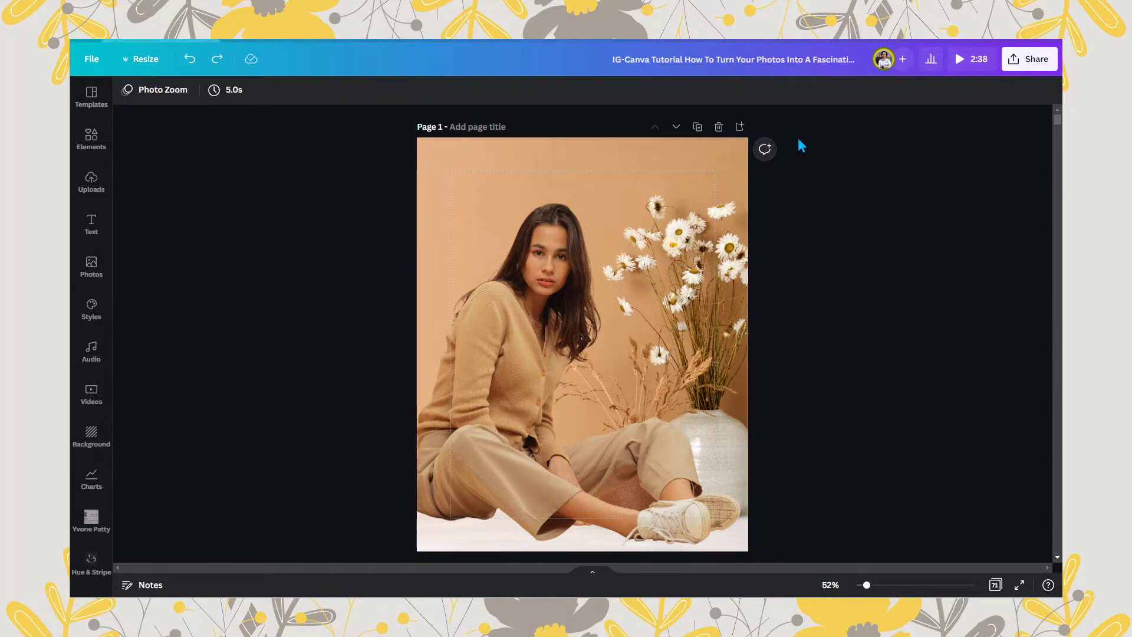
{"action": "left_click", "coordinate": [957, 59]}
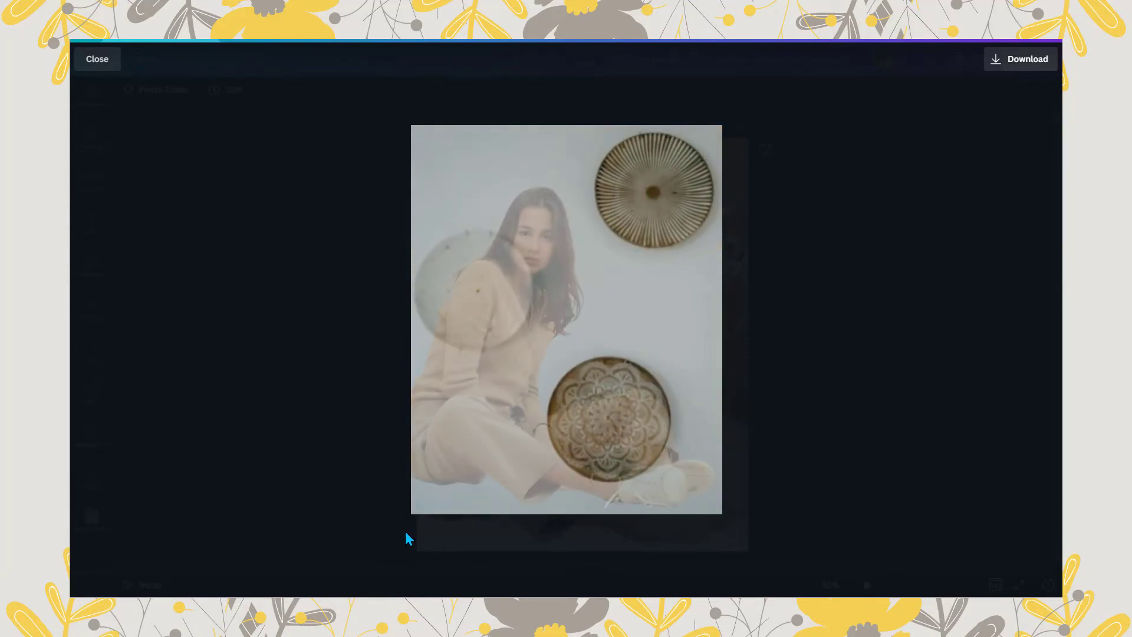
{"action": "mouse_move", "coordinate": [417, 508]}
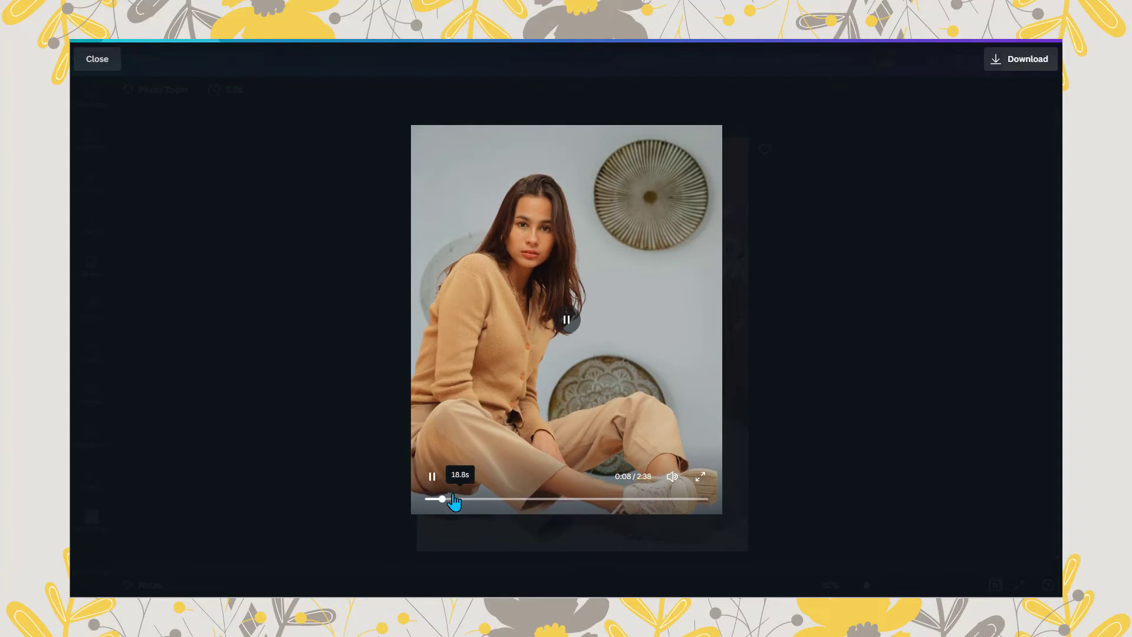